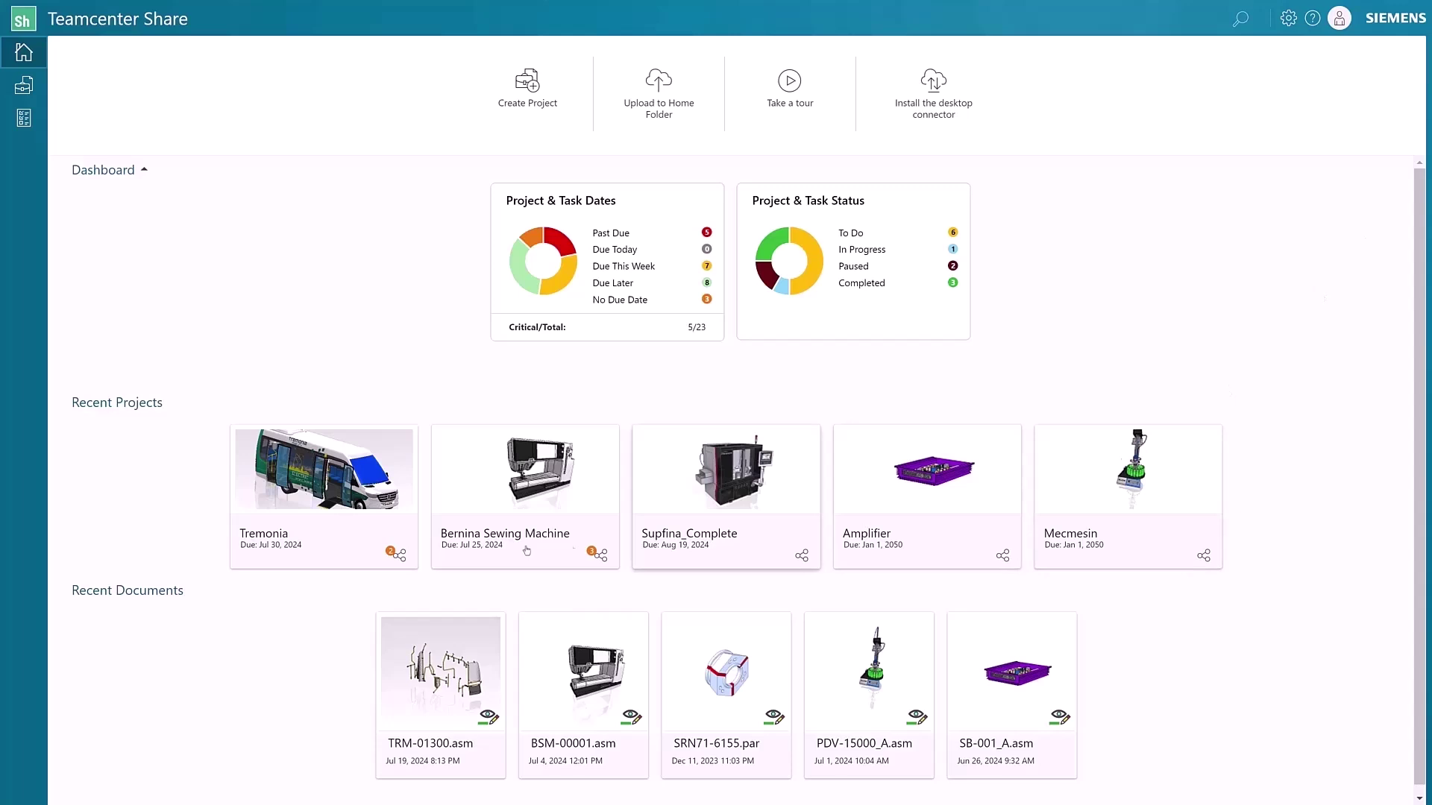
Open the Tremonia project's file list, select TRM-01300.asm, then clear the selection
click(323, 470)
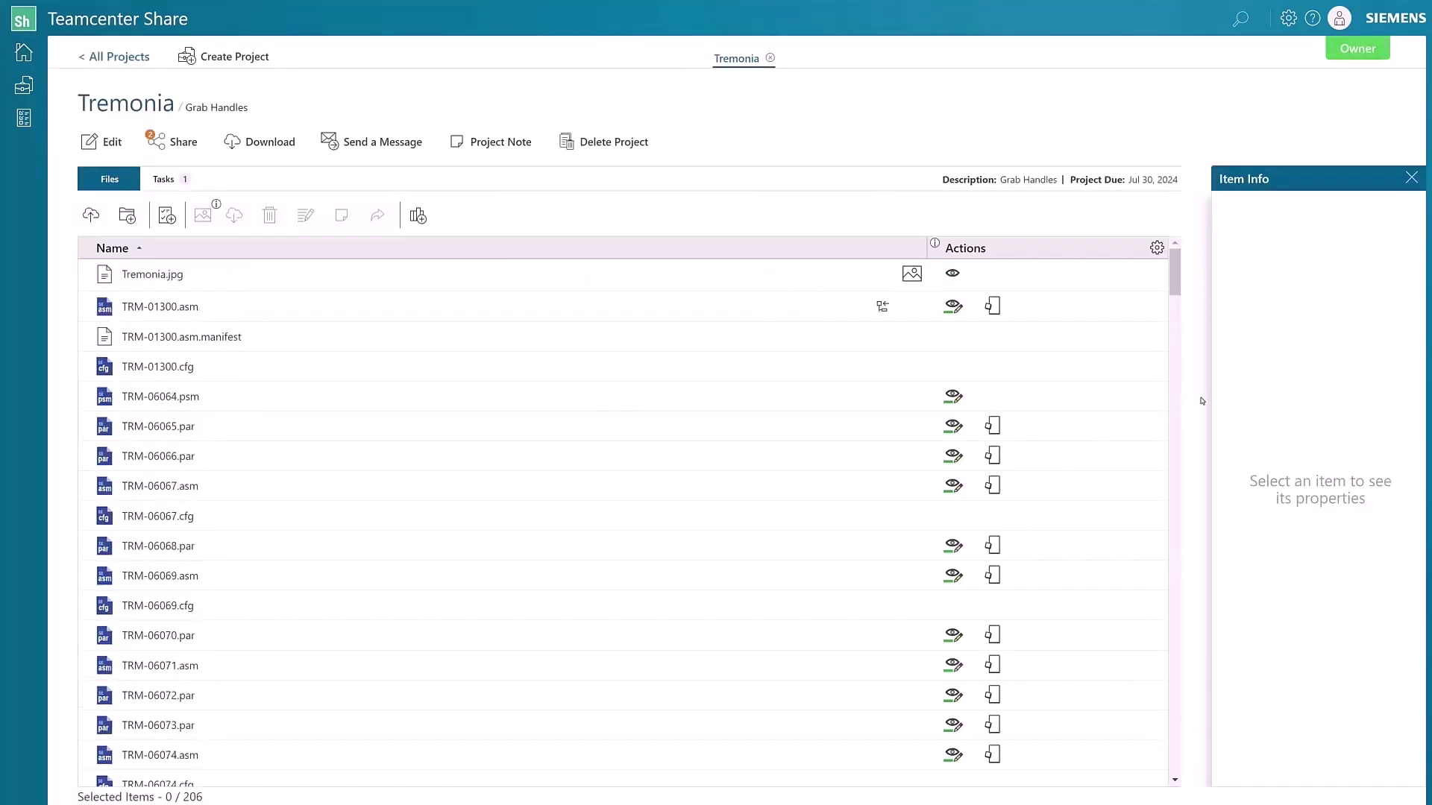
key(Down)
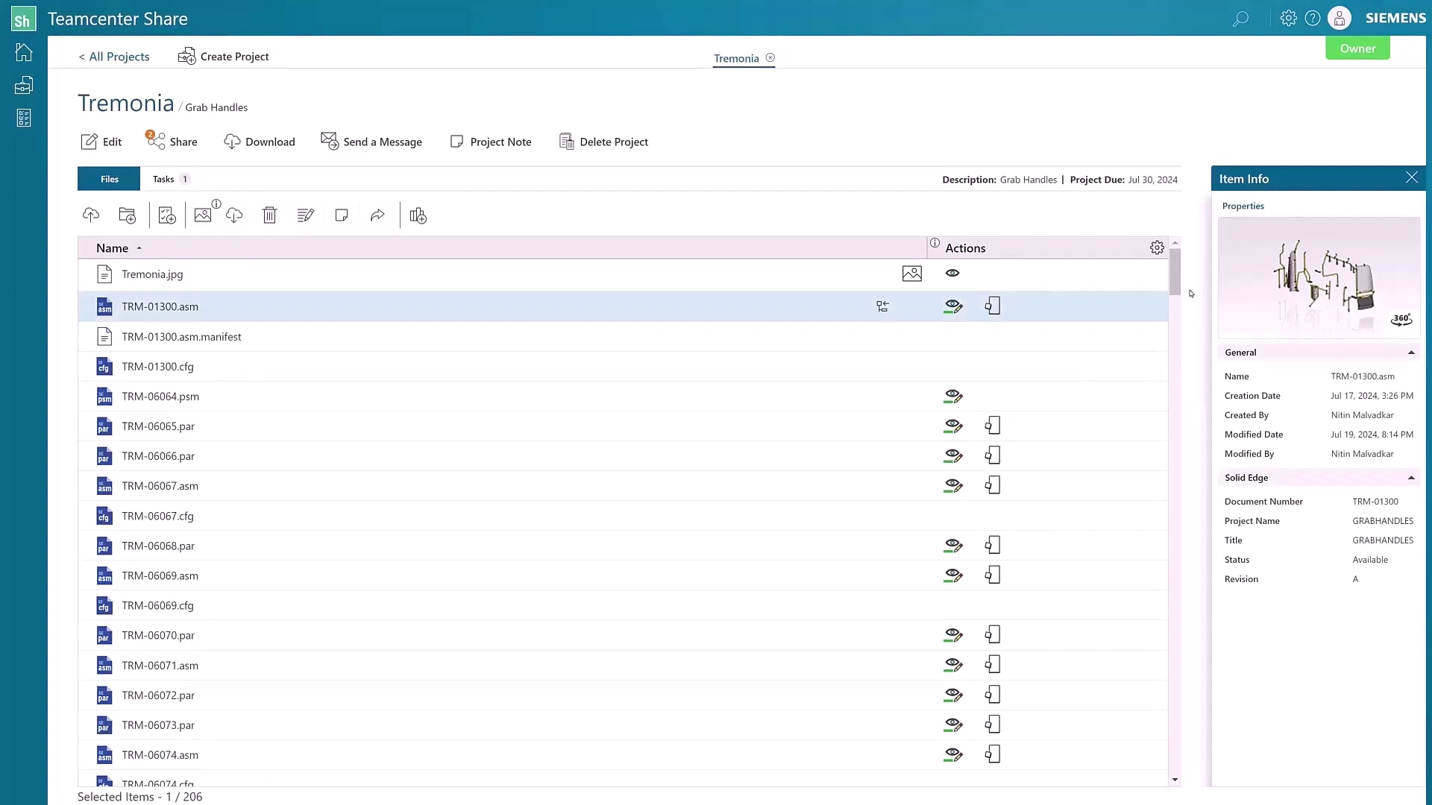
click(1193, 264)
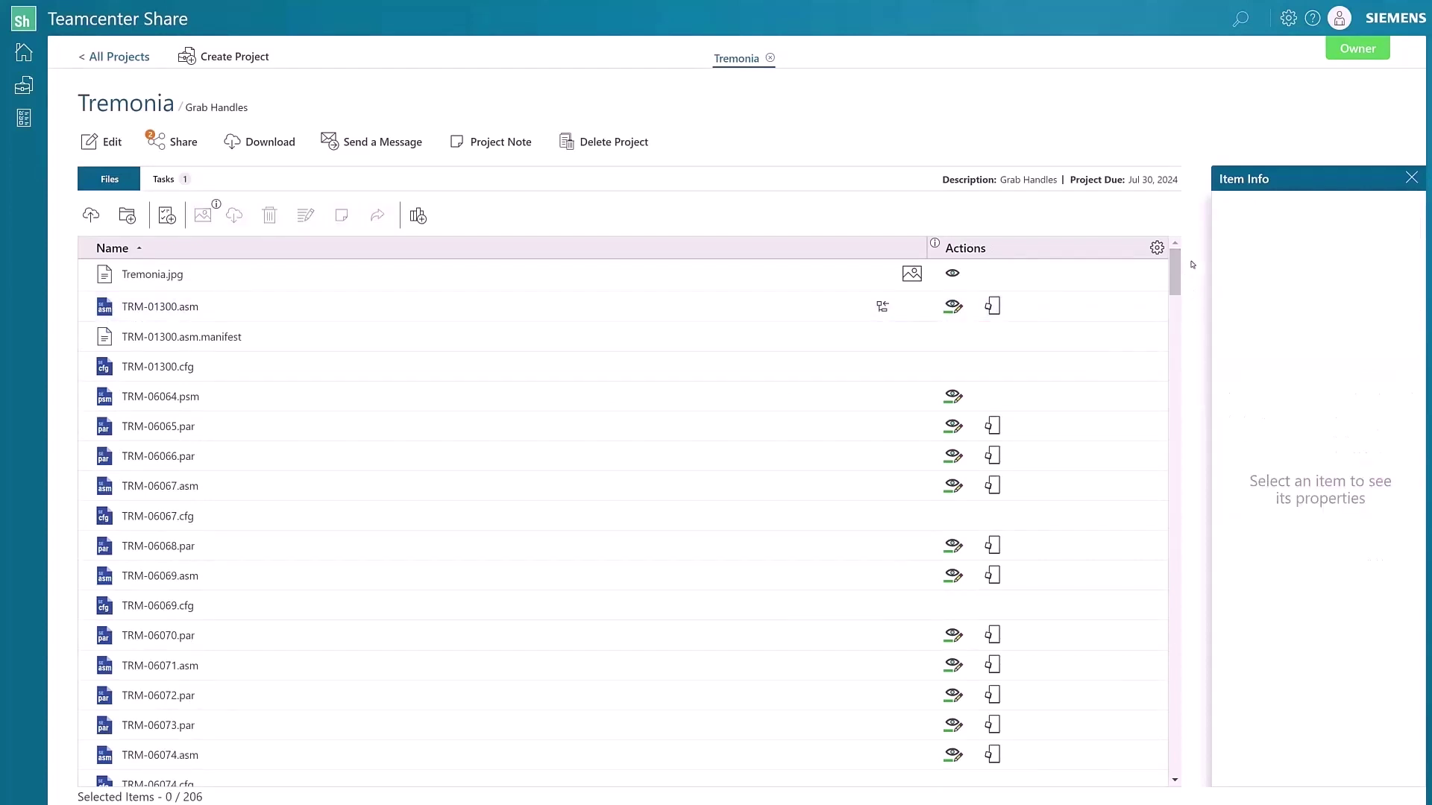
Add the Solid Edge Properties columns Revision and Status to the Tremonia file list
click(416, 217)
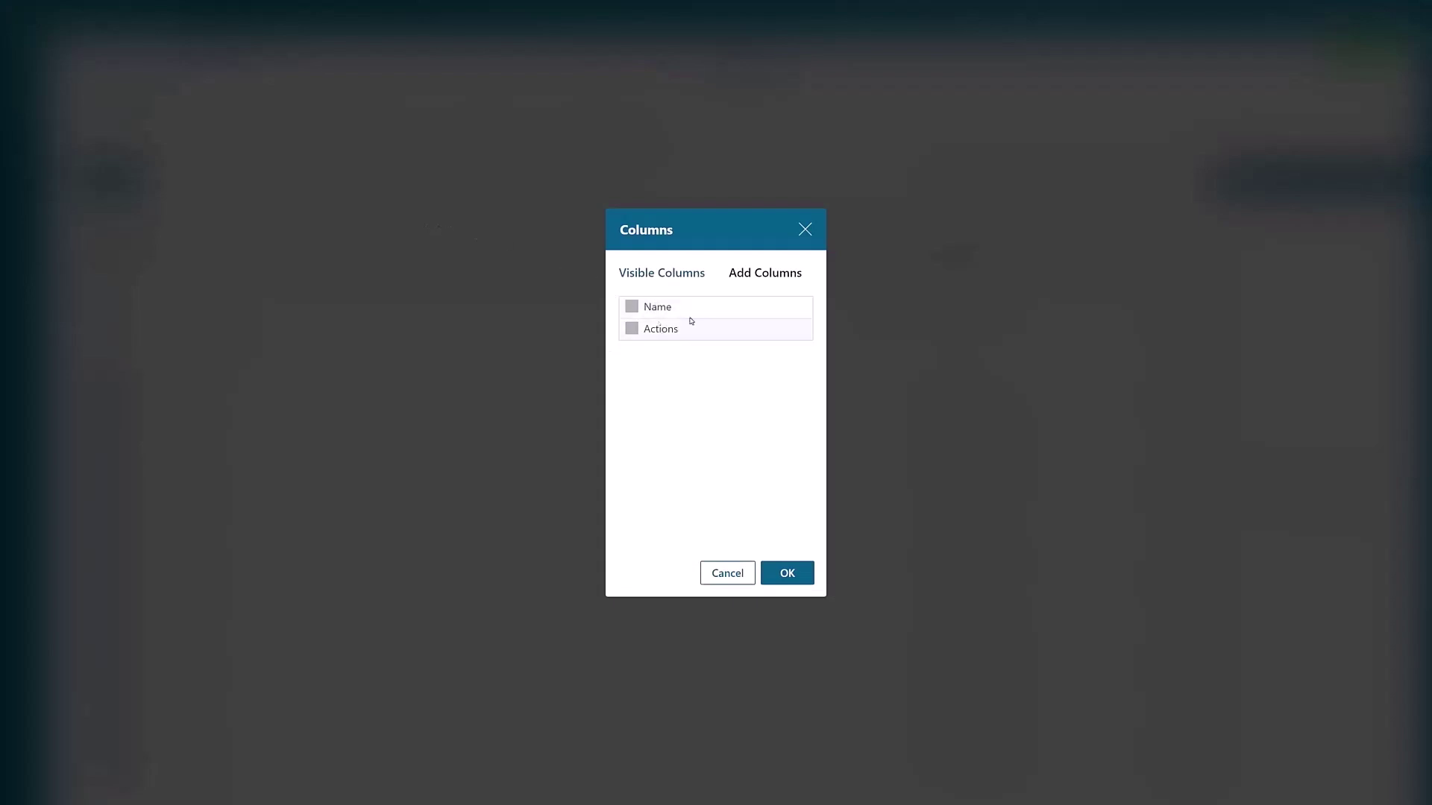
click(747, 278)
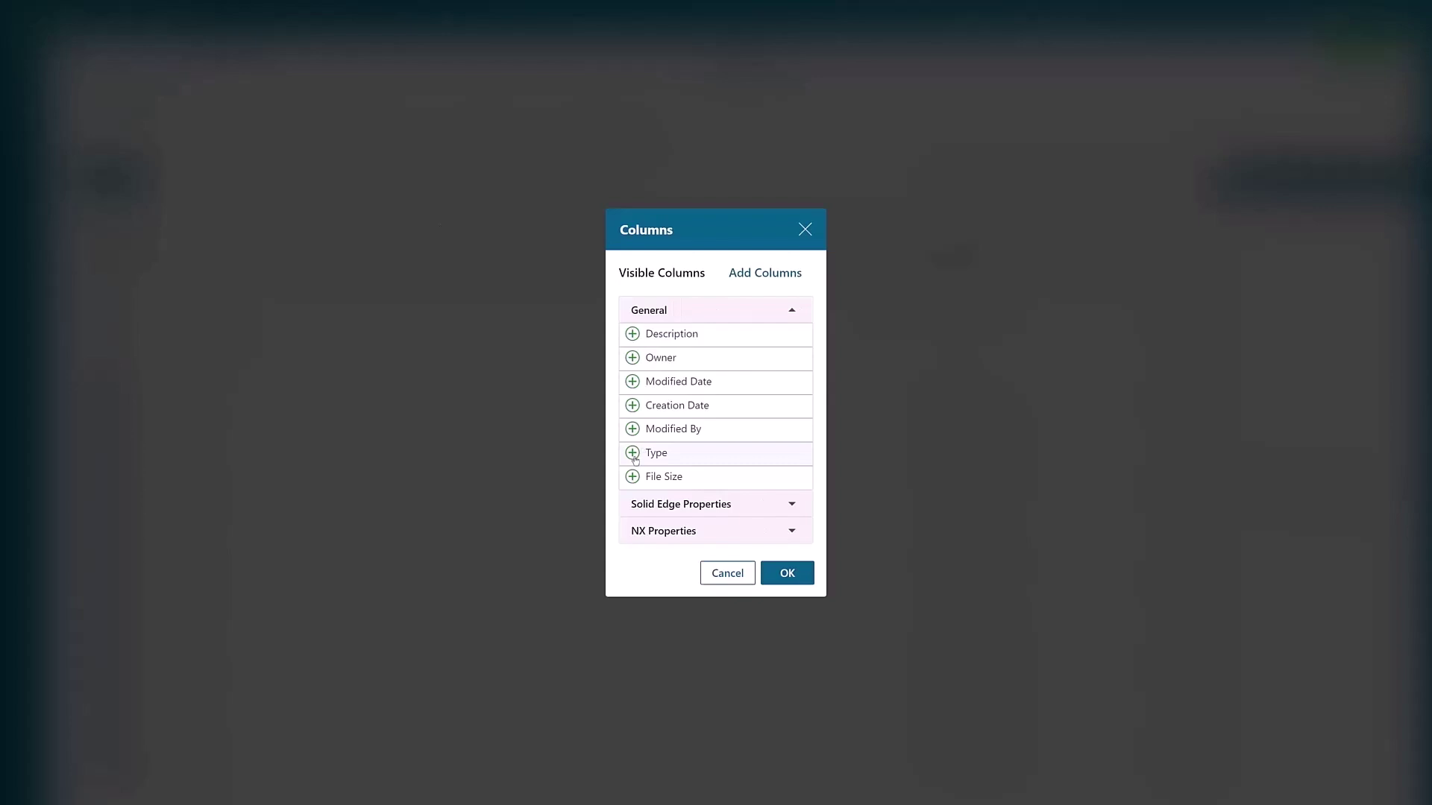
click(792, 506)
drag(813, 460, 824, 563)
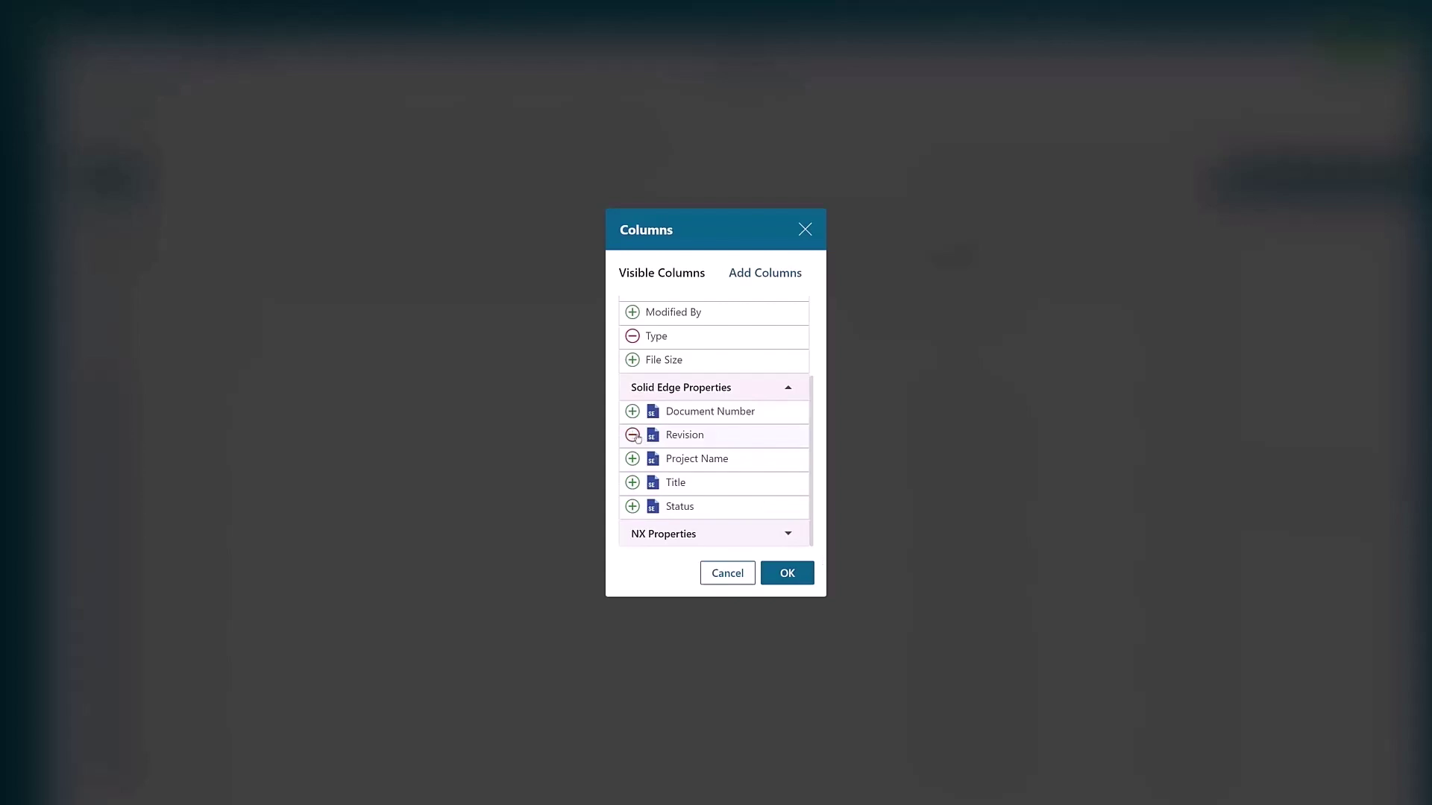
click(802, 570)
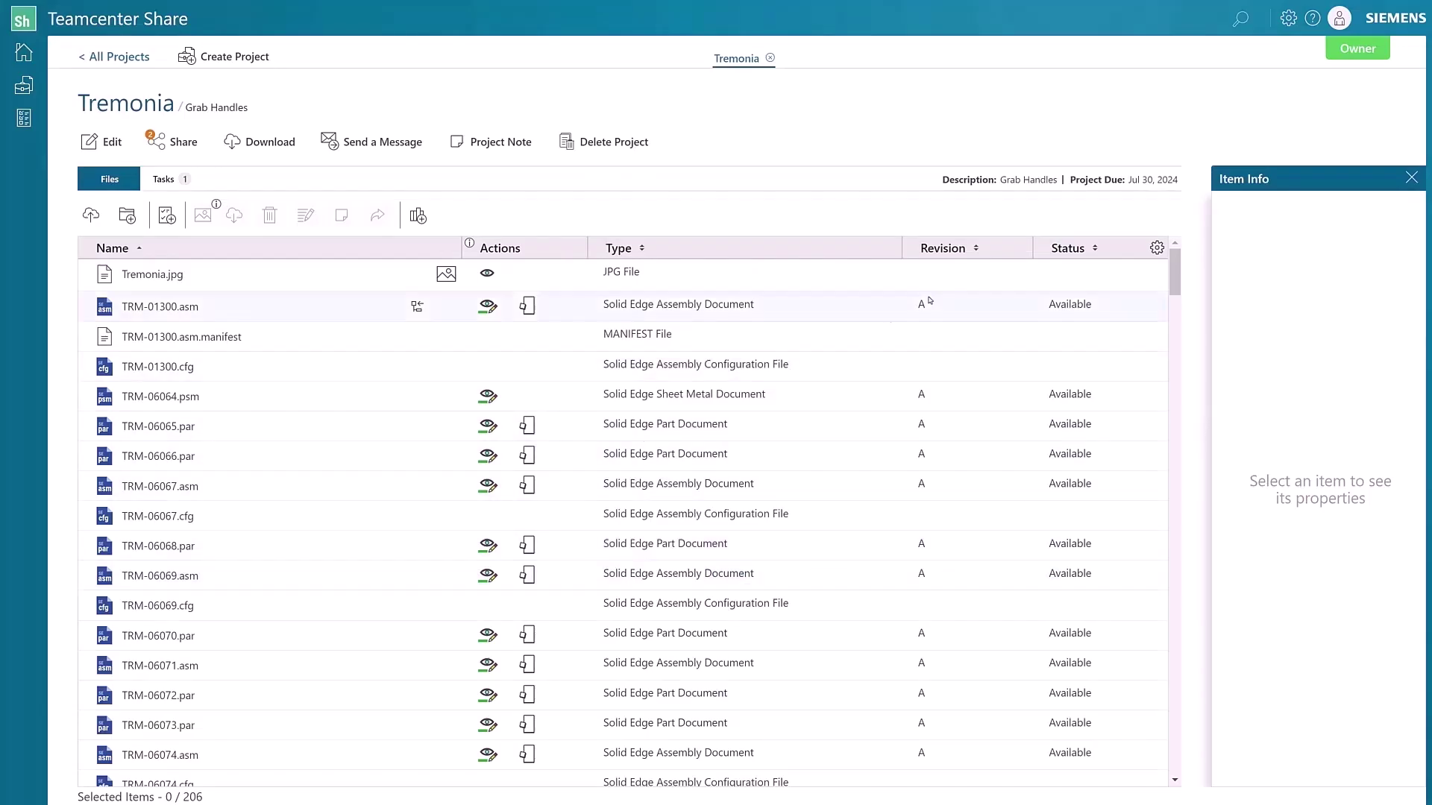
View TRM-01300.asm in the 3D viewer, zoomed in, showing only the lower panel
click(343, 315)
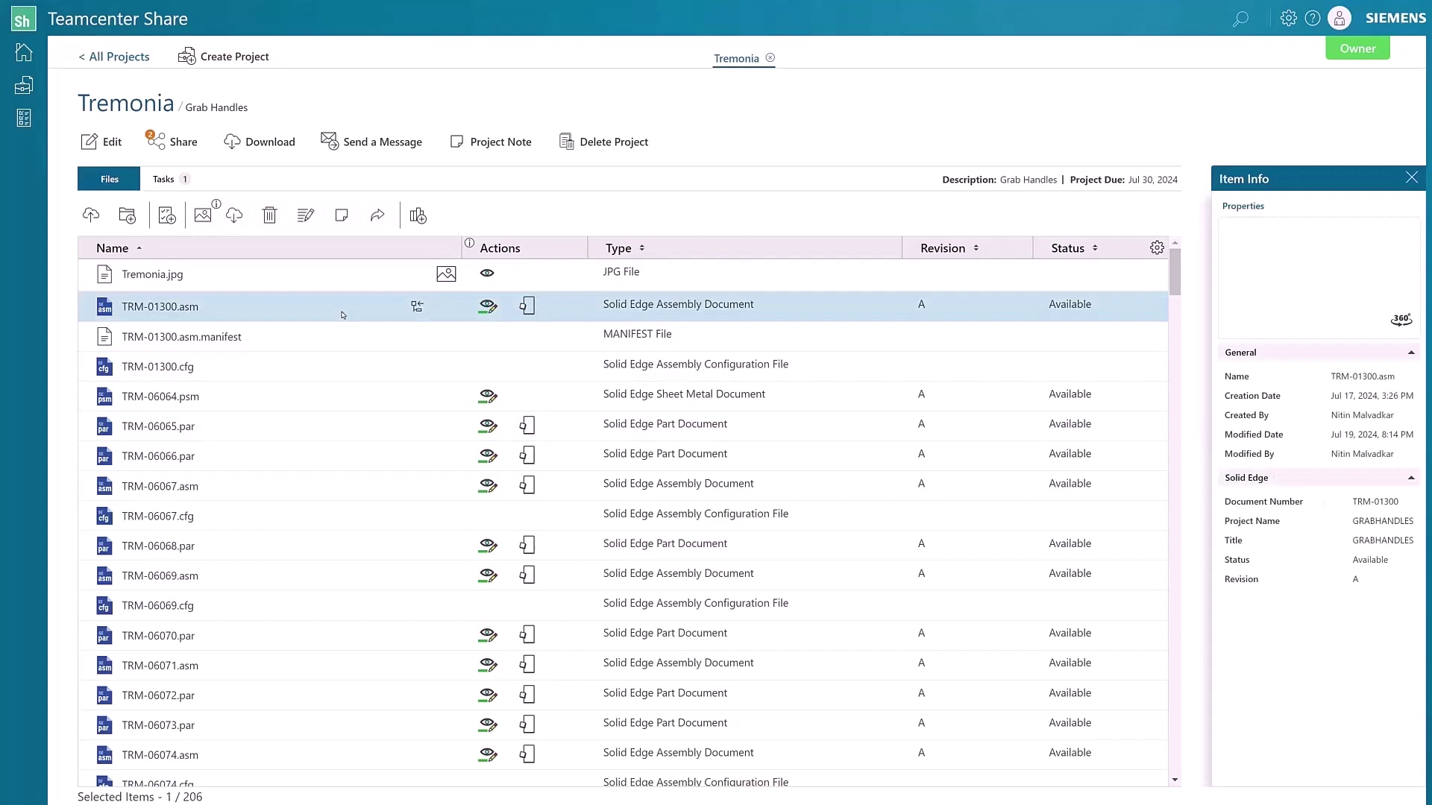
click(487, 306)
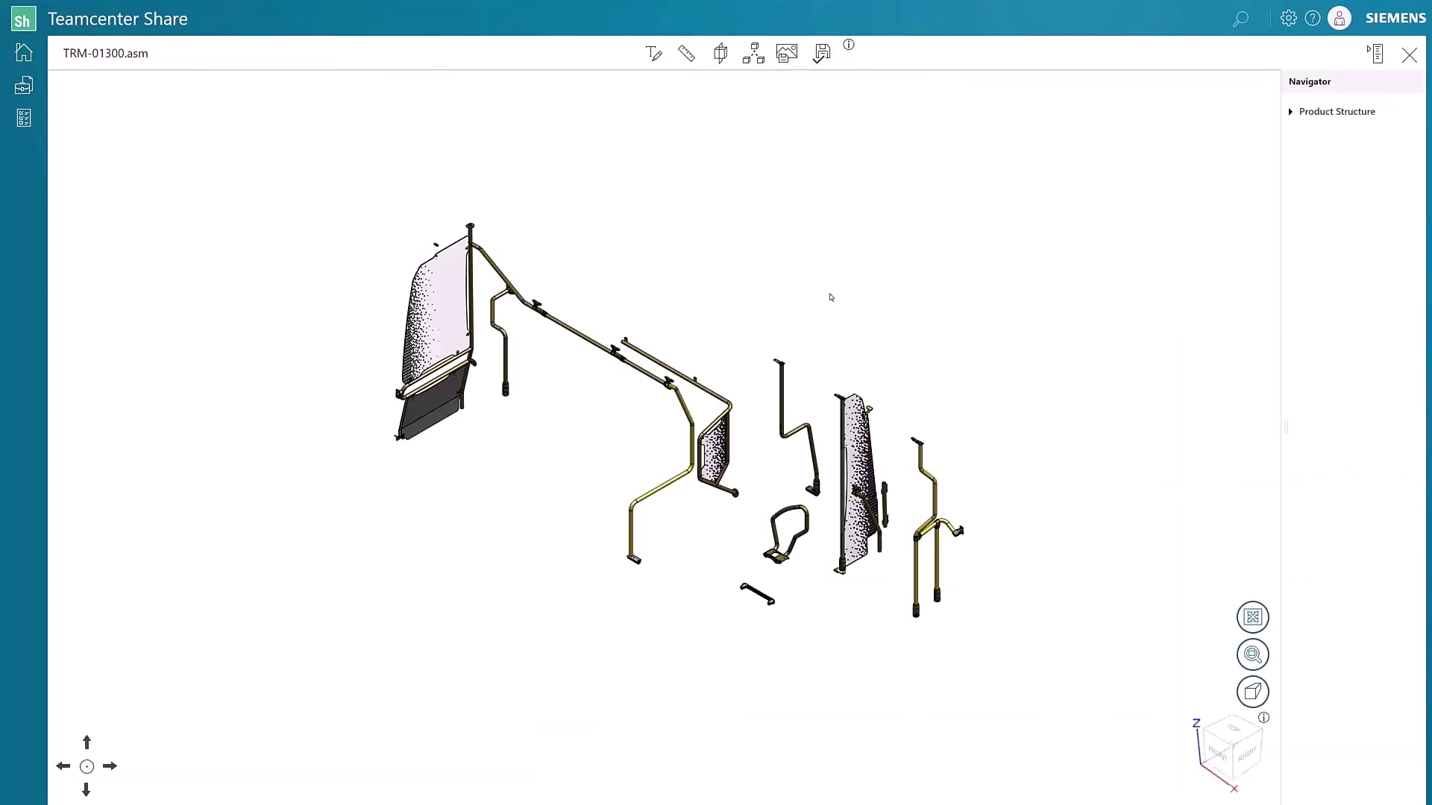
scroll(403, 530, up, 1)
scroll(403, 531, up, 2)
scroll(522, 537, up, 3)
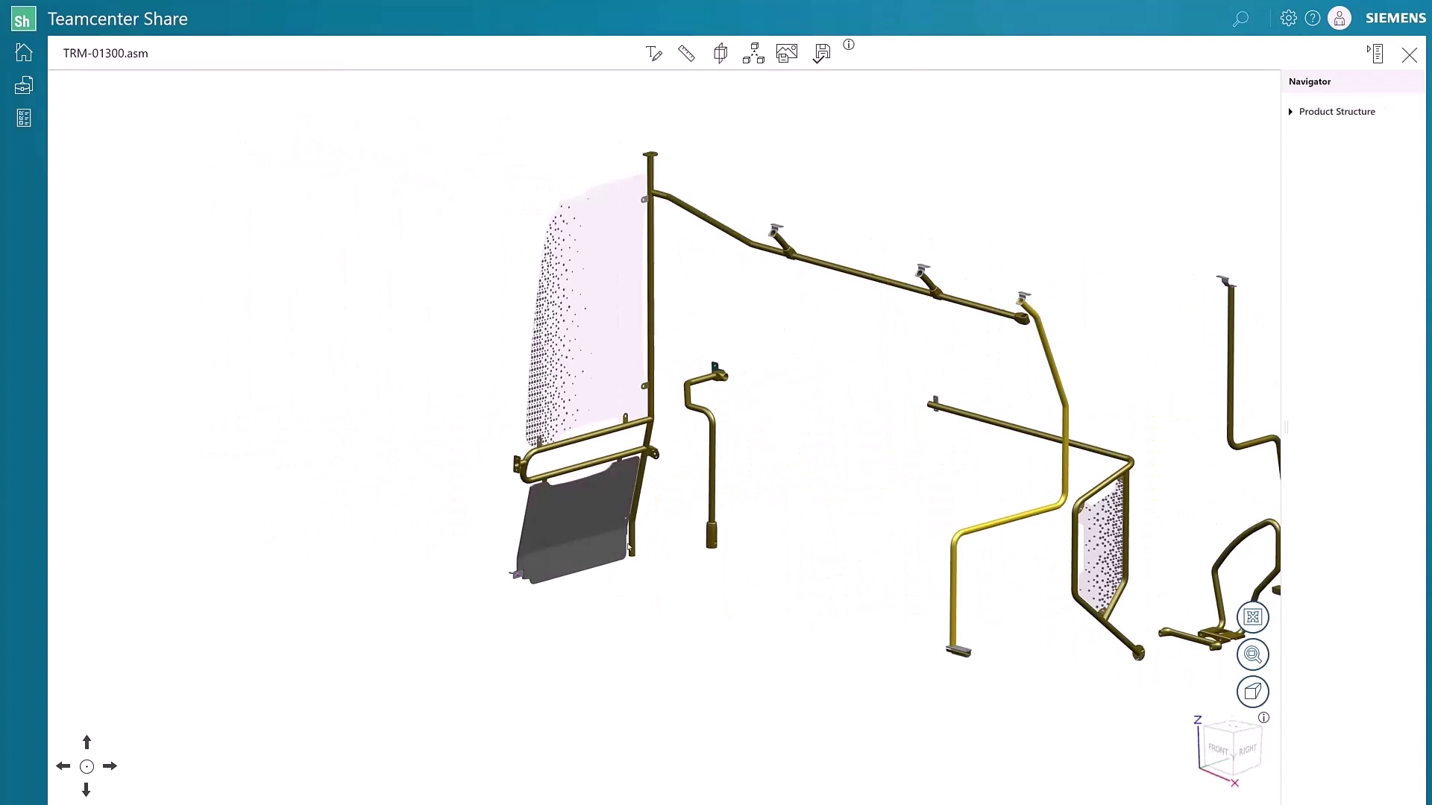
scroll(655, 561, up, 3)
right_click(534, 548)
click(559, 582)
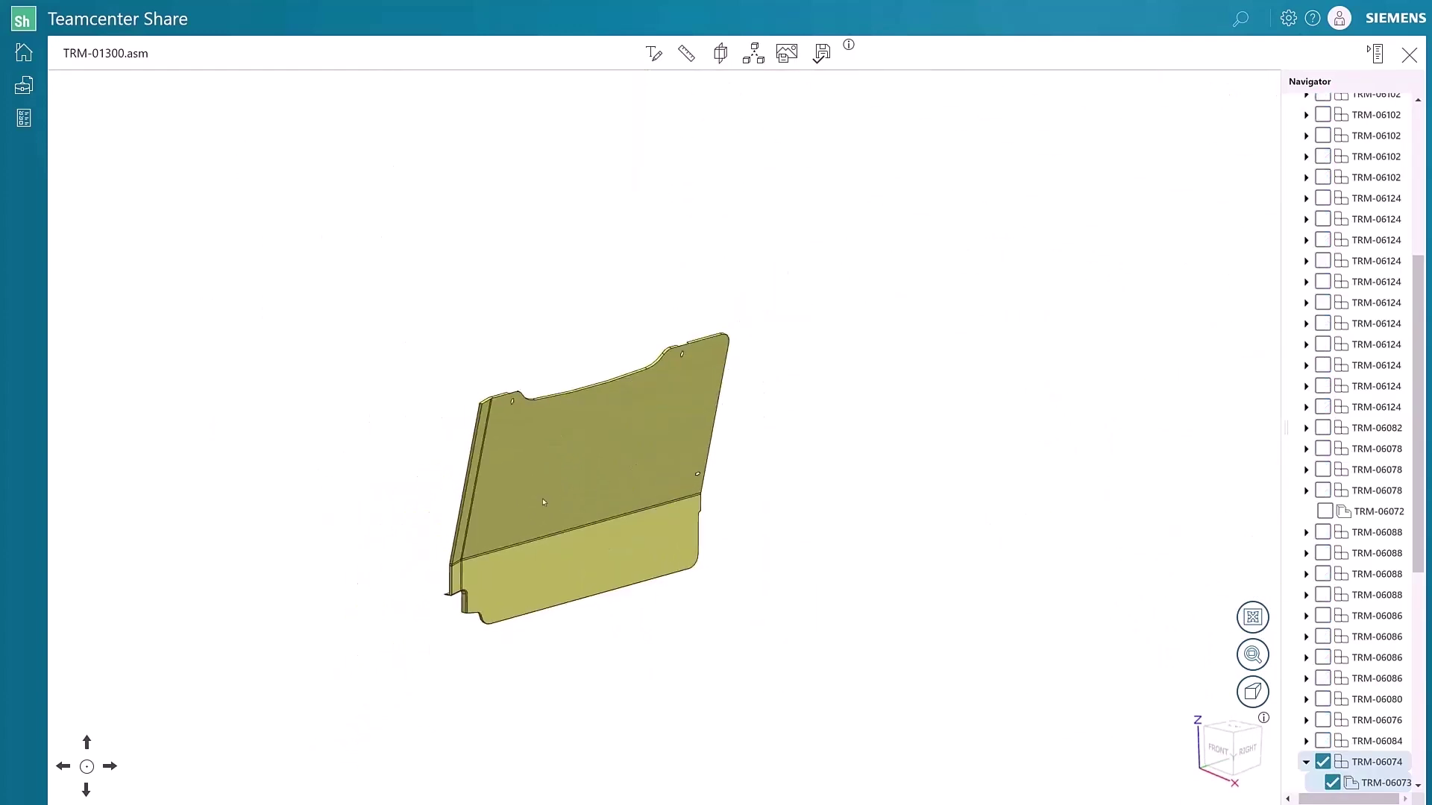
Add a text markup beside the panel: 'Create hole pattern similar to part number TRM-06091'
click(885, 472)
click(654, 53)
click(702, 88)
click(798, 395)
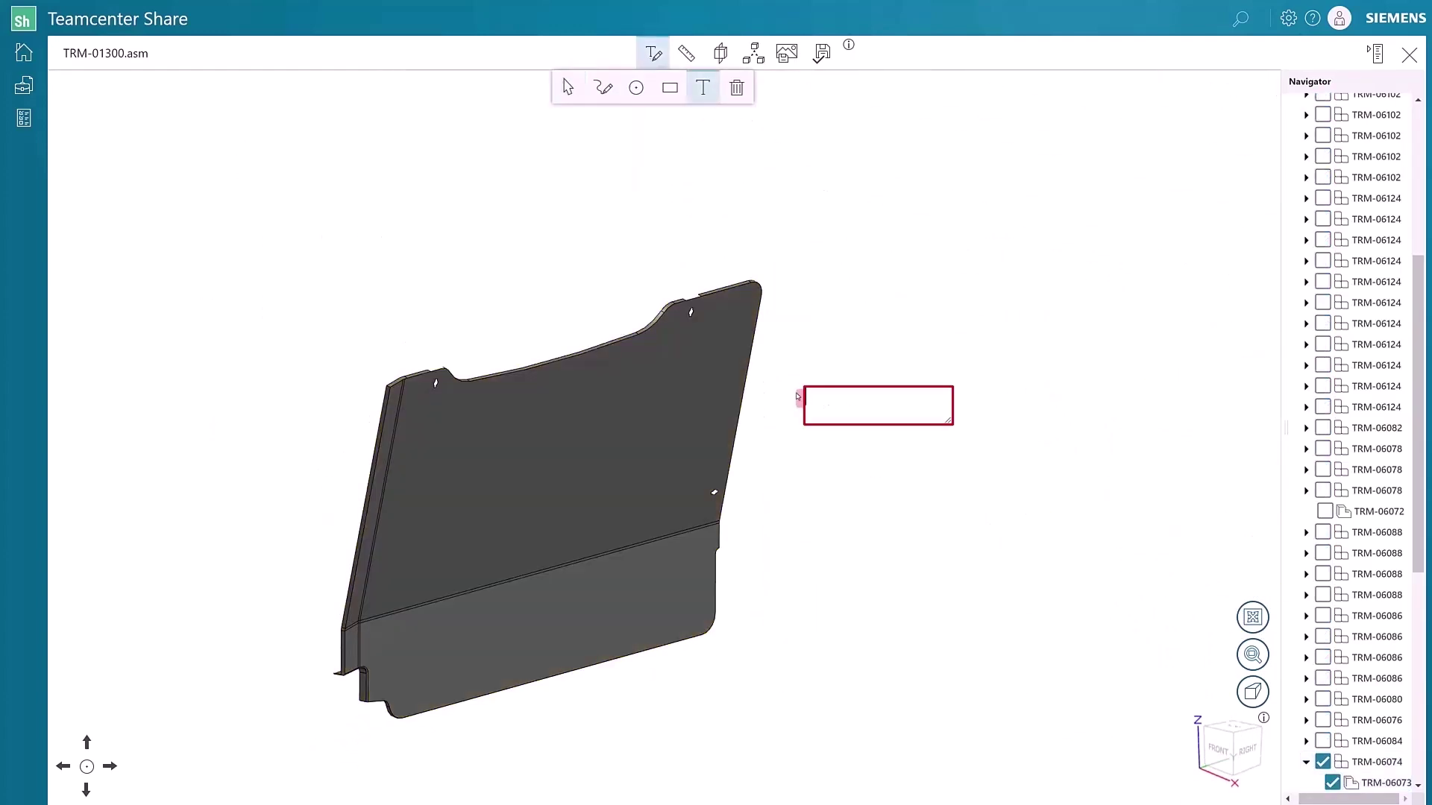
text(Create hole pattern similar to pa)
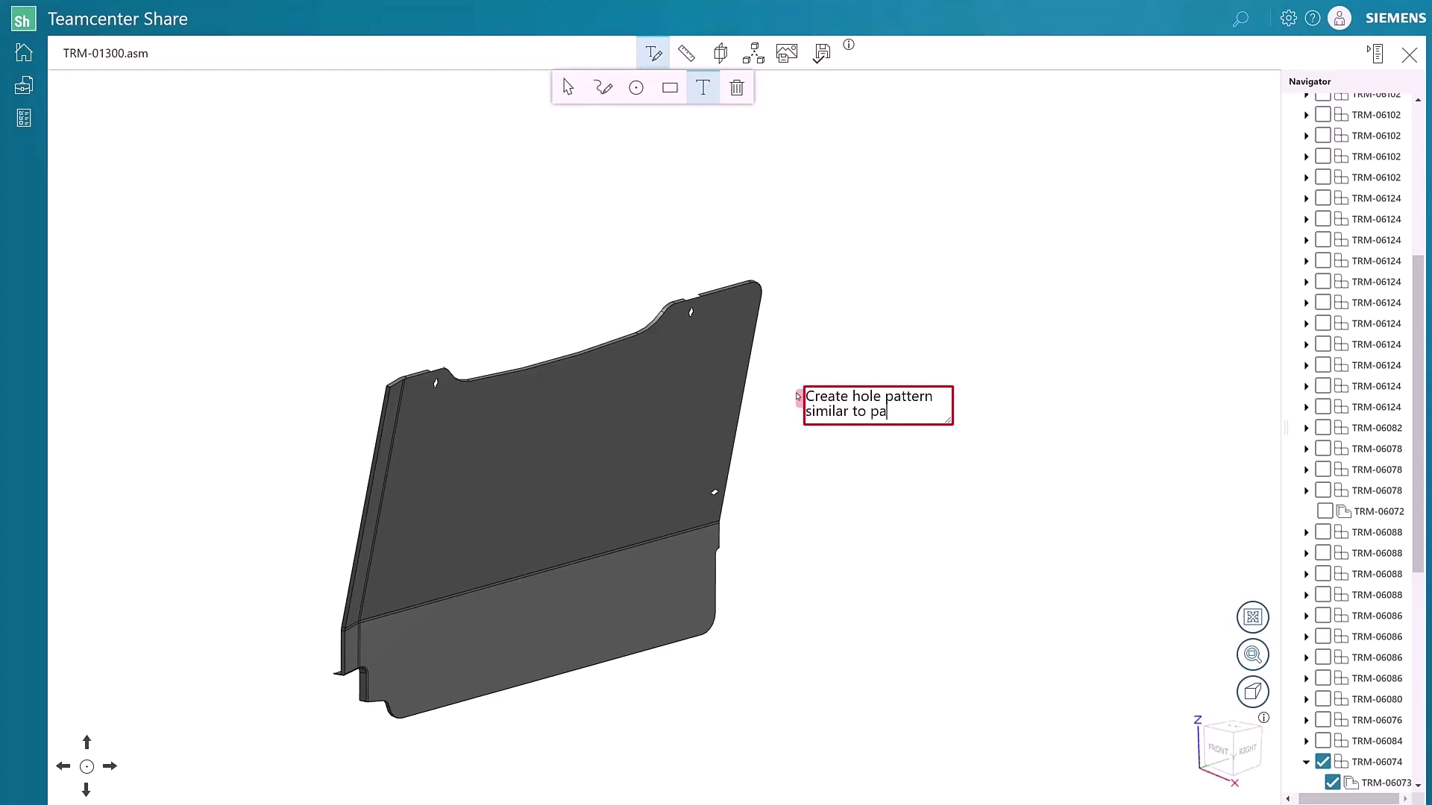
text(rt number TRM-)
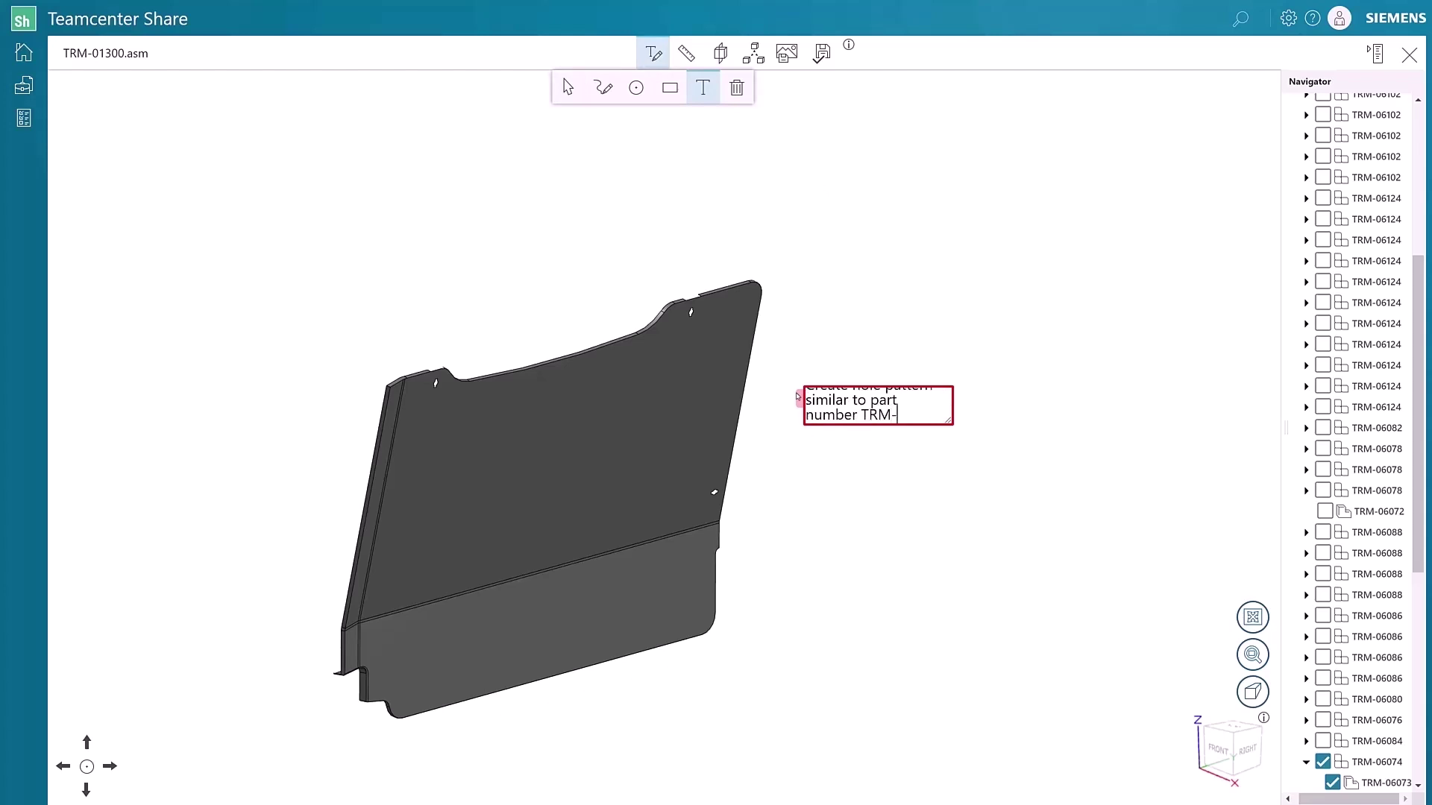
text(06091)
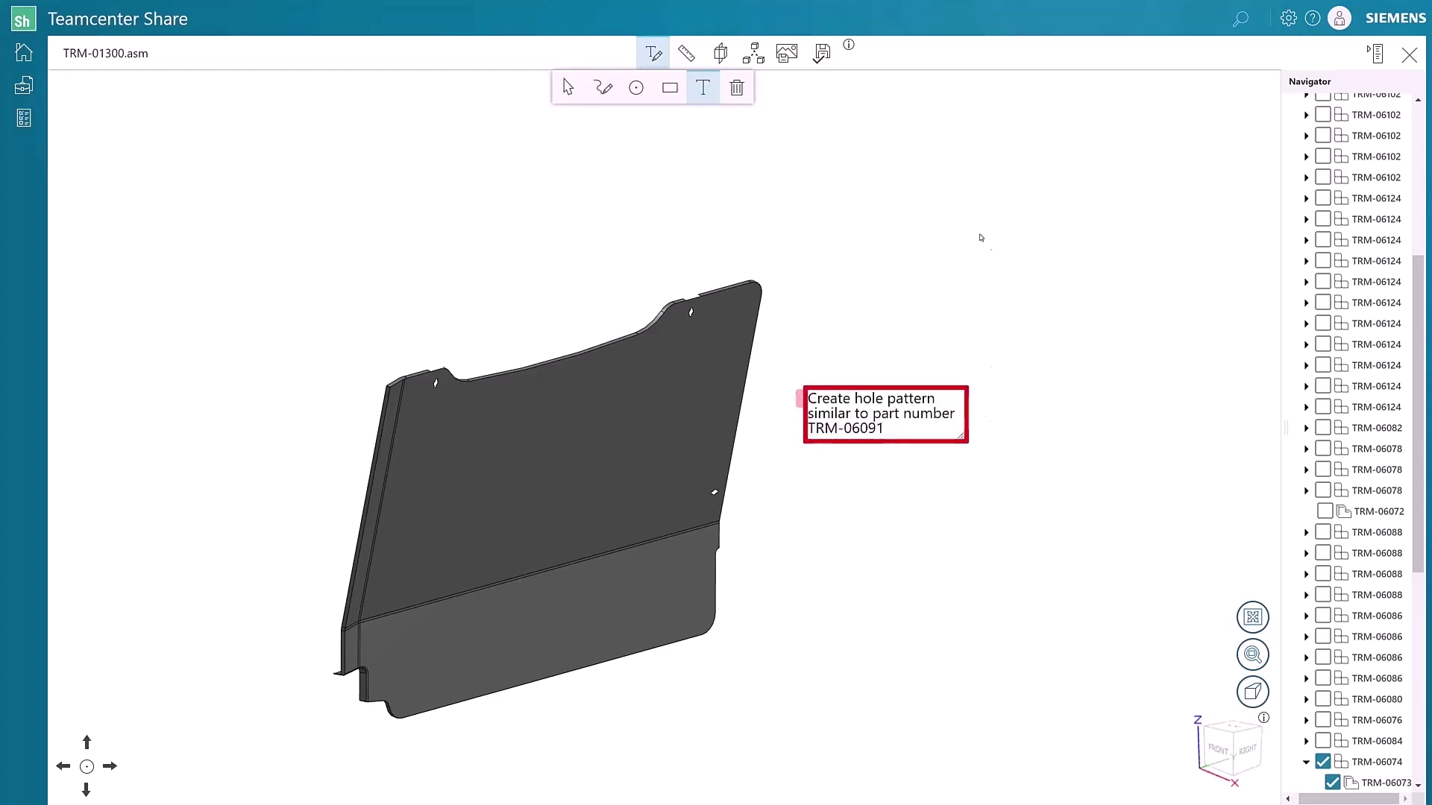
Save the markup under the name 'Create Hole'
click(823, 55)
text(Create Hole)
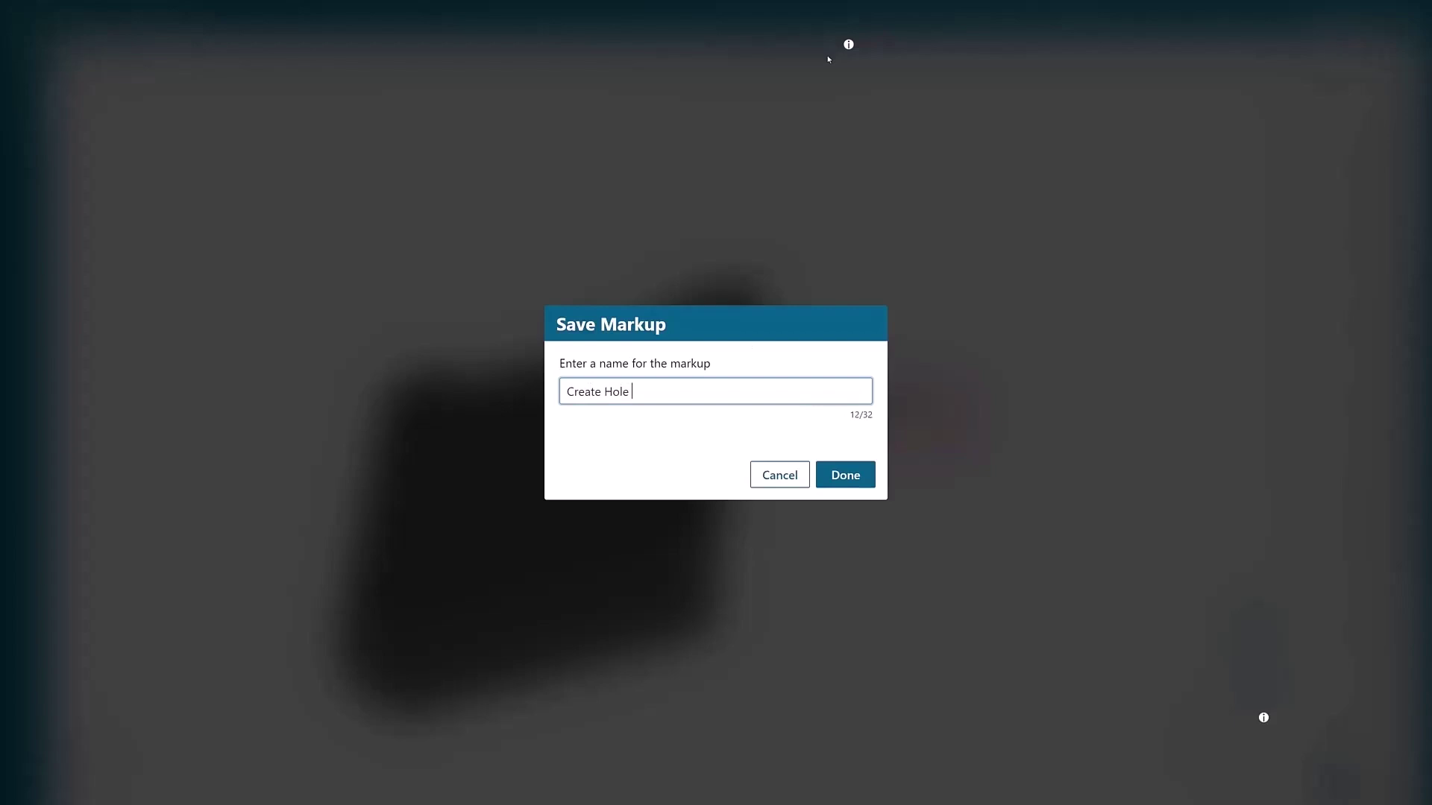
key(Return)
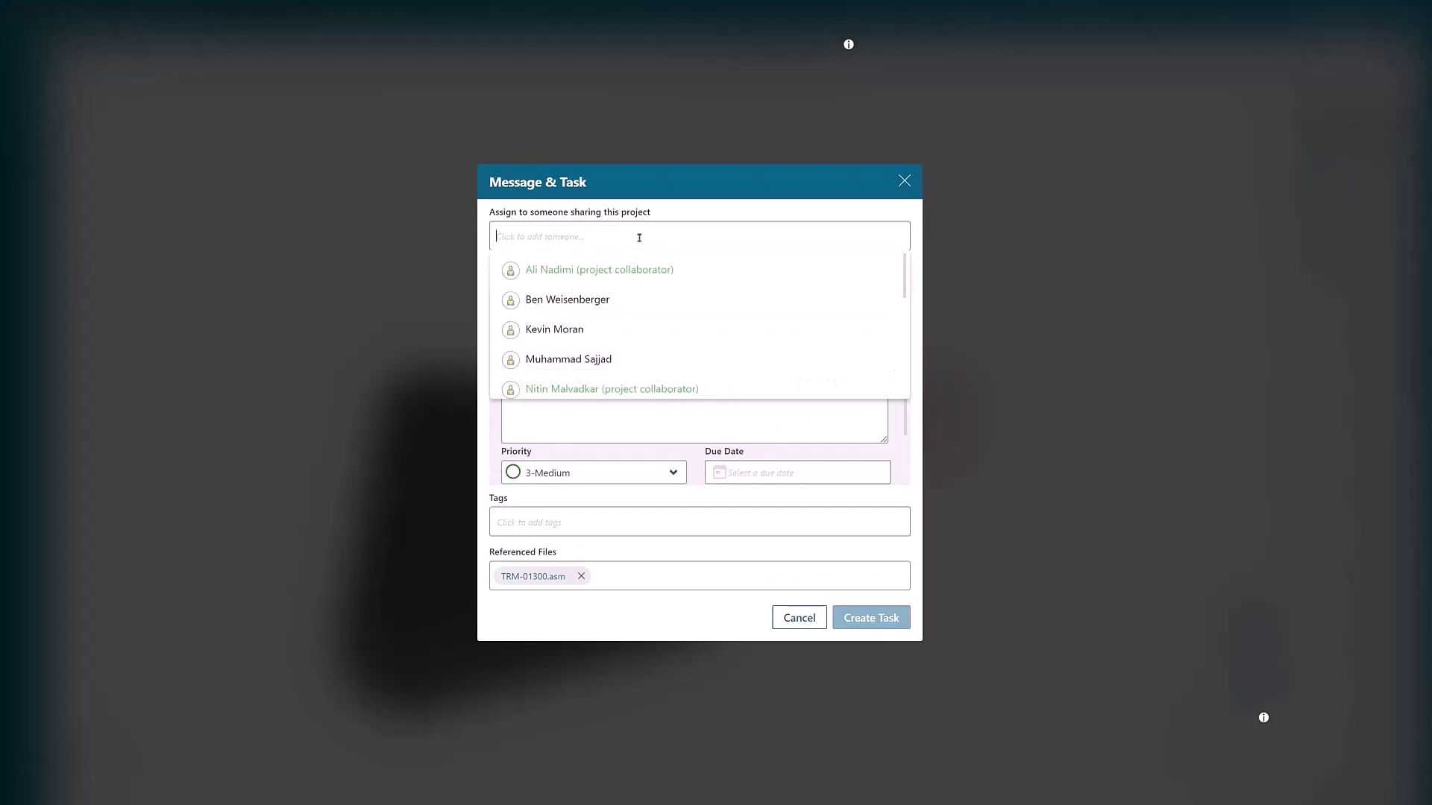
Assign a new task to the collaborator, named 'Create Hole Pattern', with a short description
text(sangame)
click(597, 270)
click(583, 324)
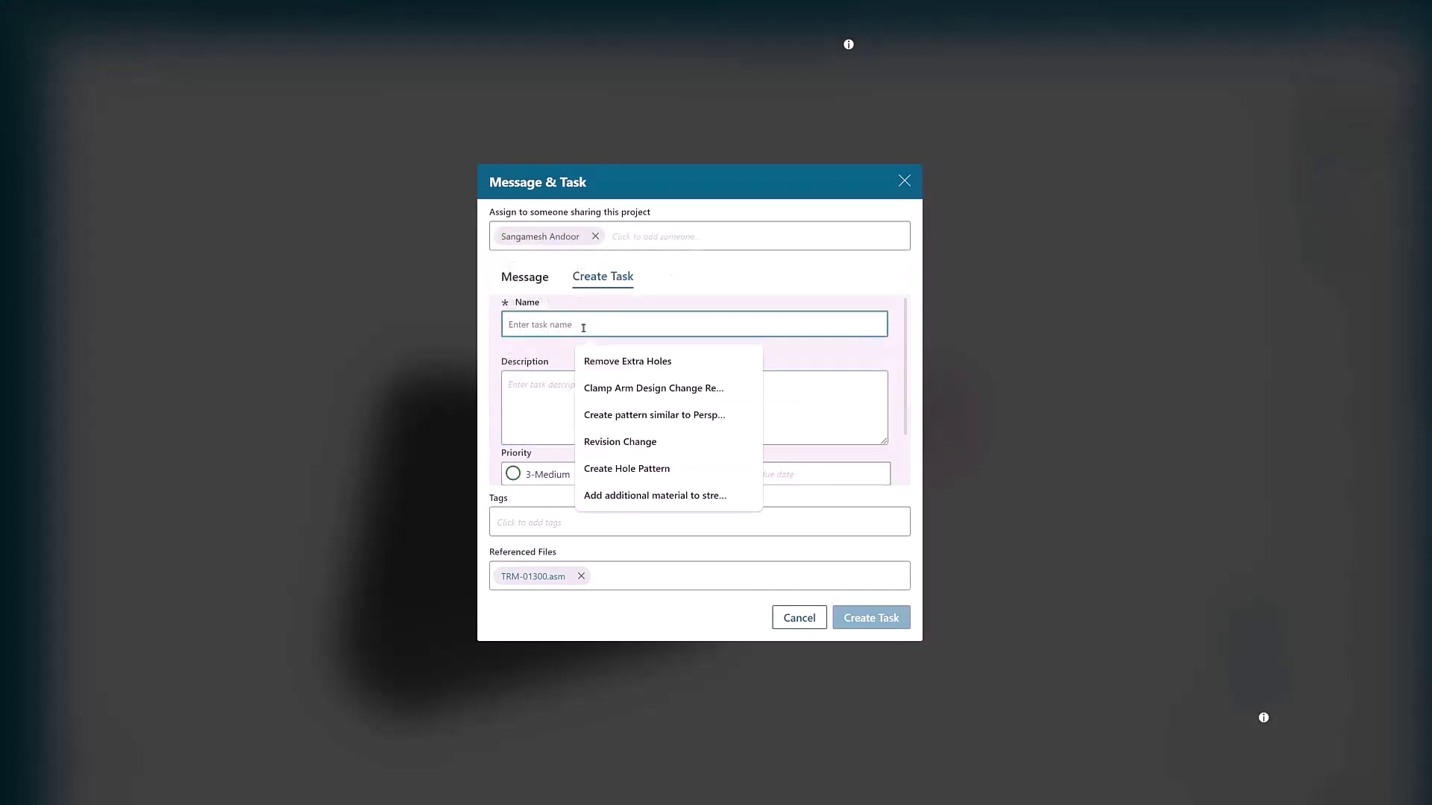
text(Create Hole Pattern)
key(Tab)
text(Please c)
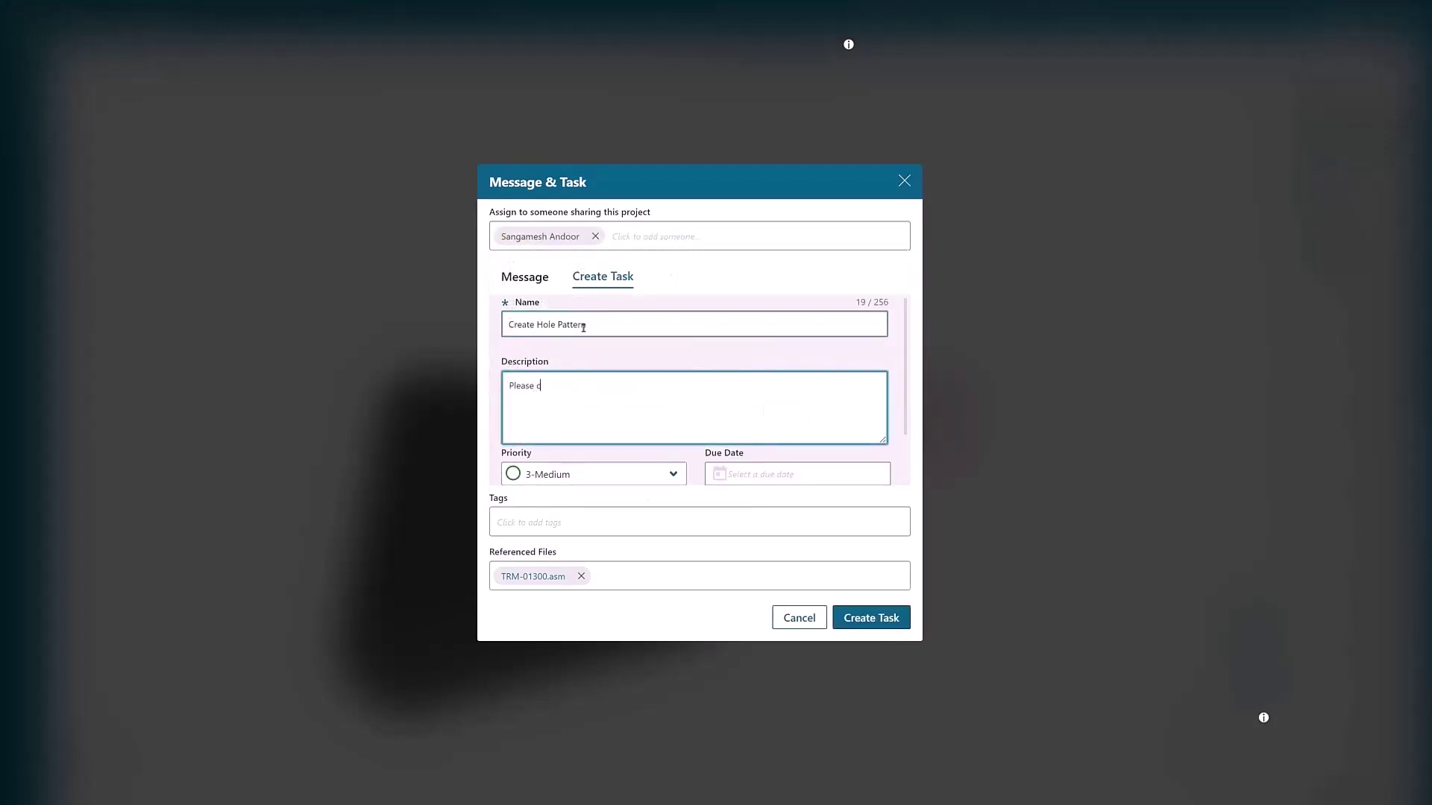
text(reate a hole pattern similar to part number TRM-060)
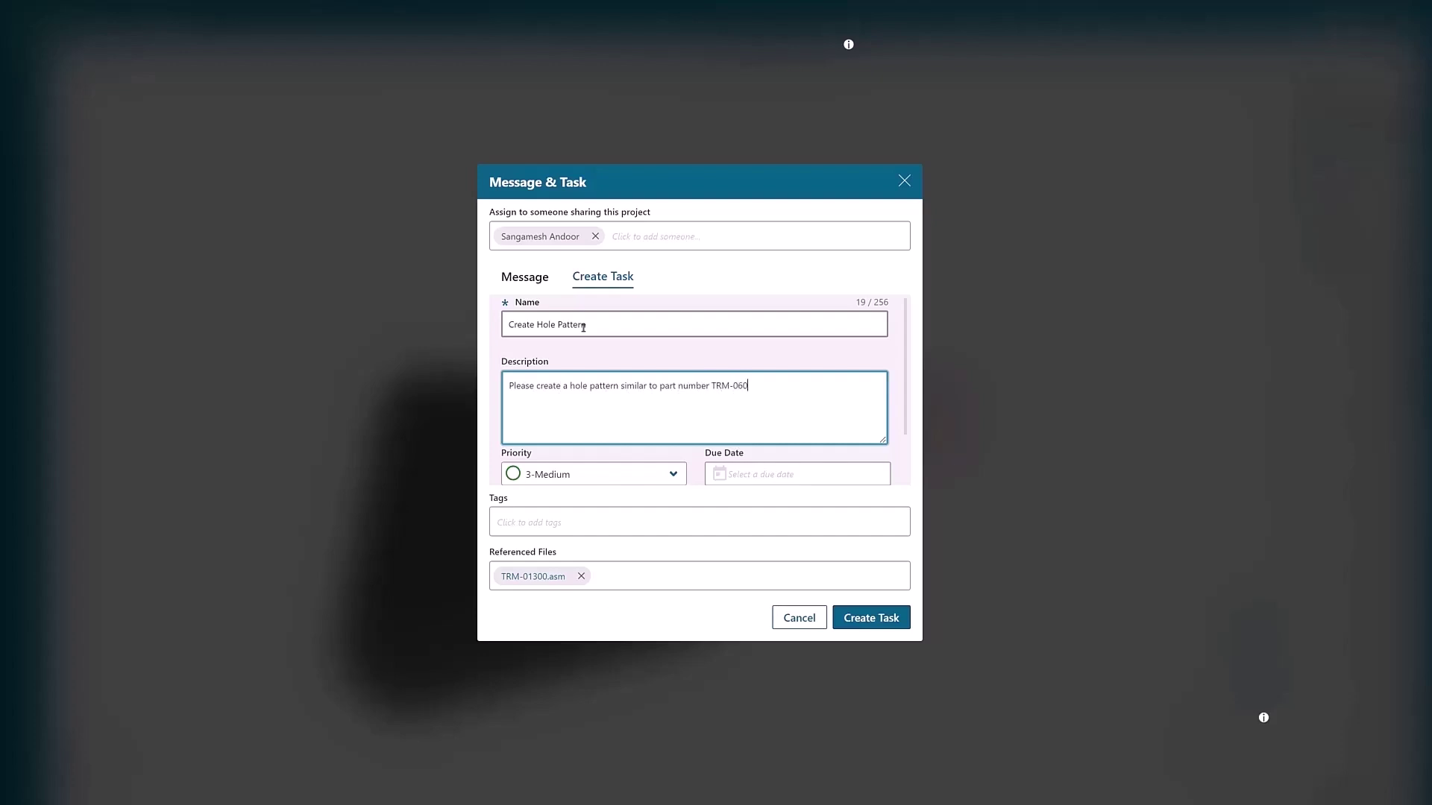
text(91)
Give the task priority 2-Important, due date July 23, tags pattern and Holes, and create it
click(594, 474)
click(579, 502)
click(849, 473)
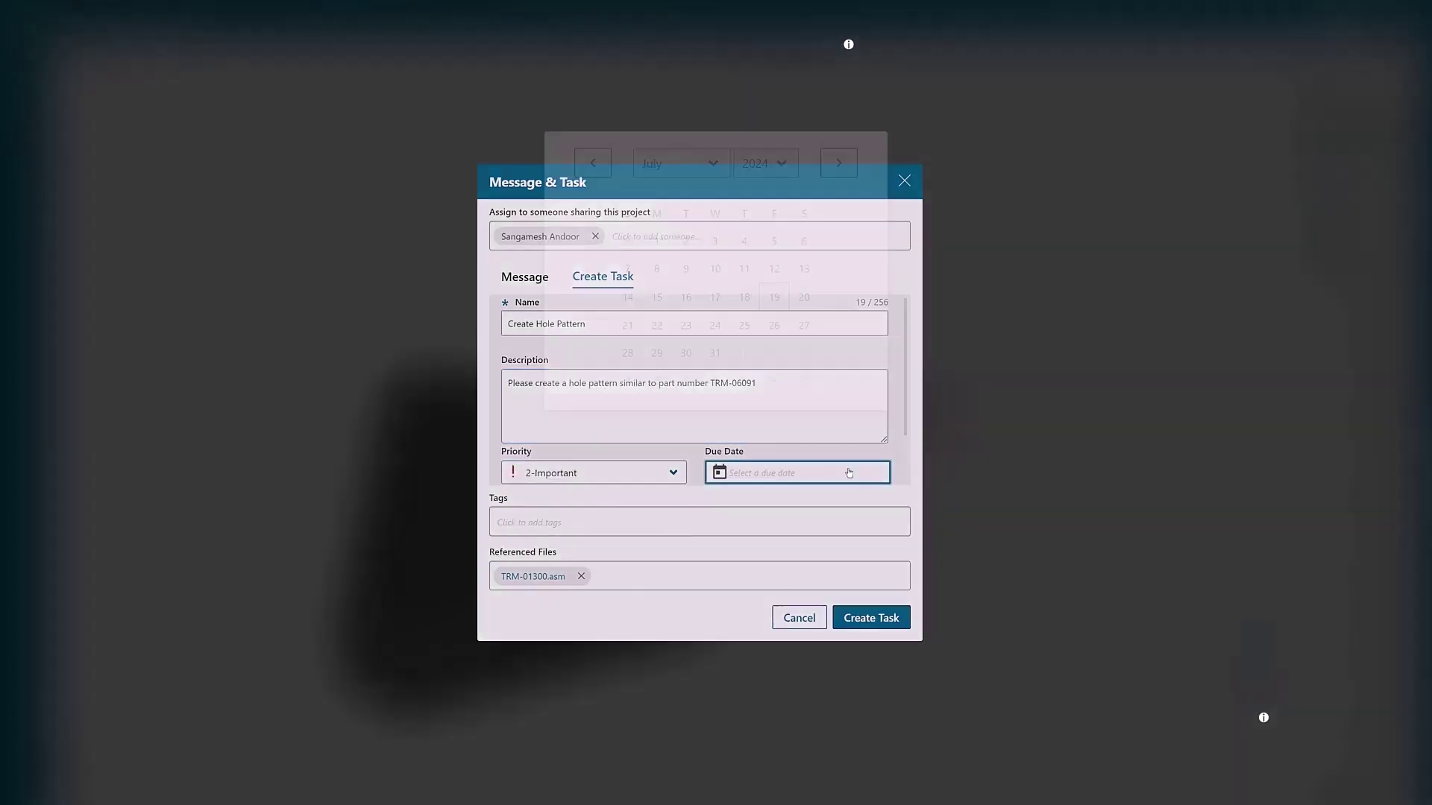
click(685, 325)
click(571, 523)
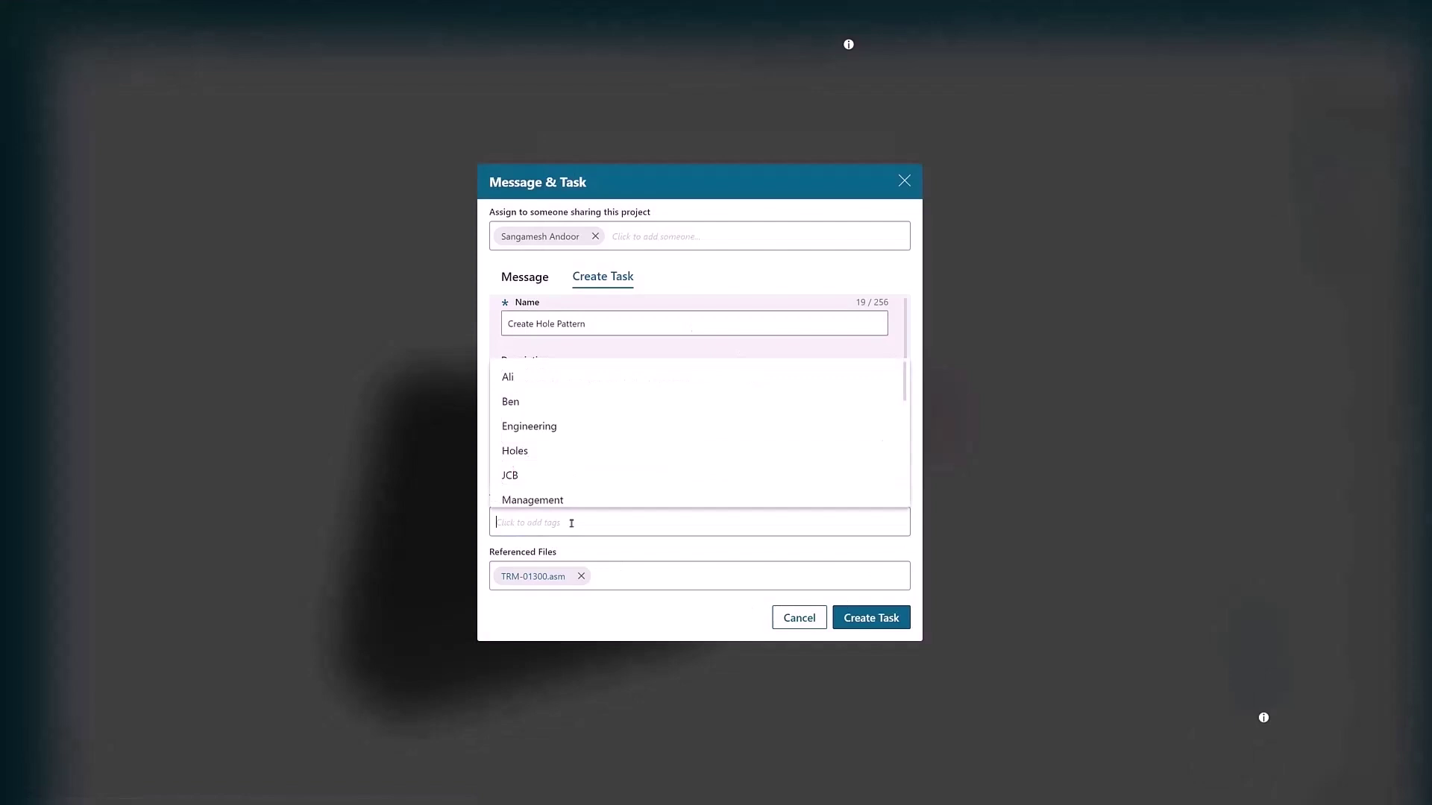
text(pattern)
key(Return)
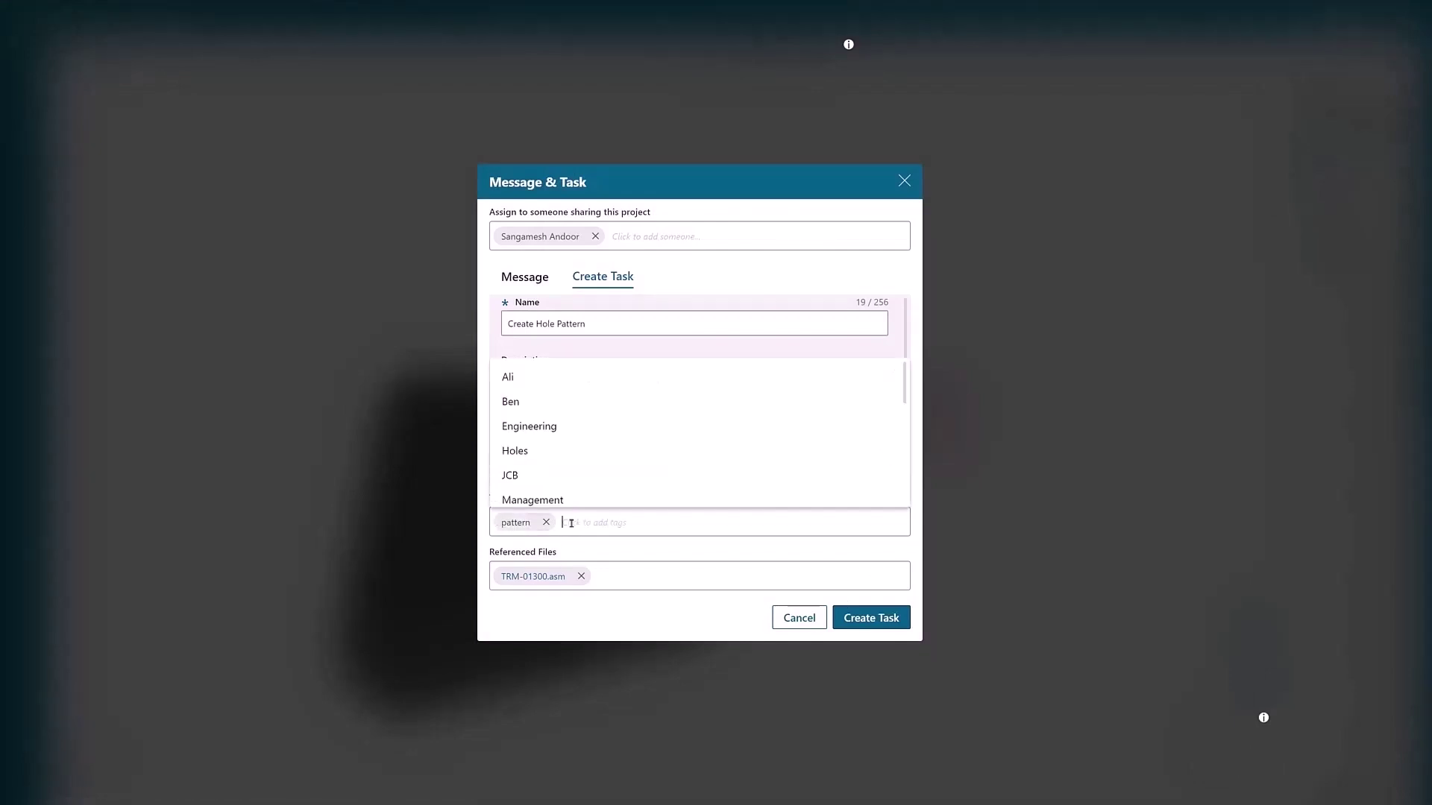
click(514, 450)
click(871, 618)
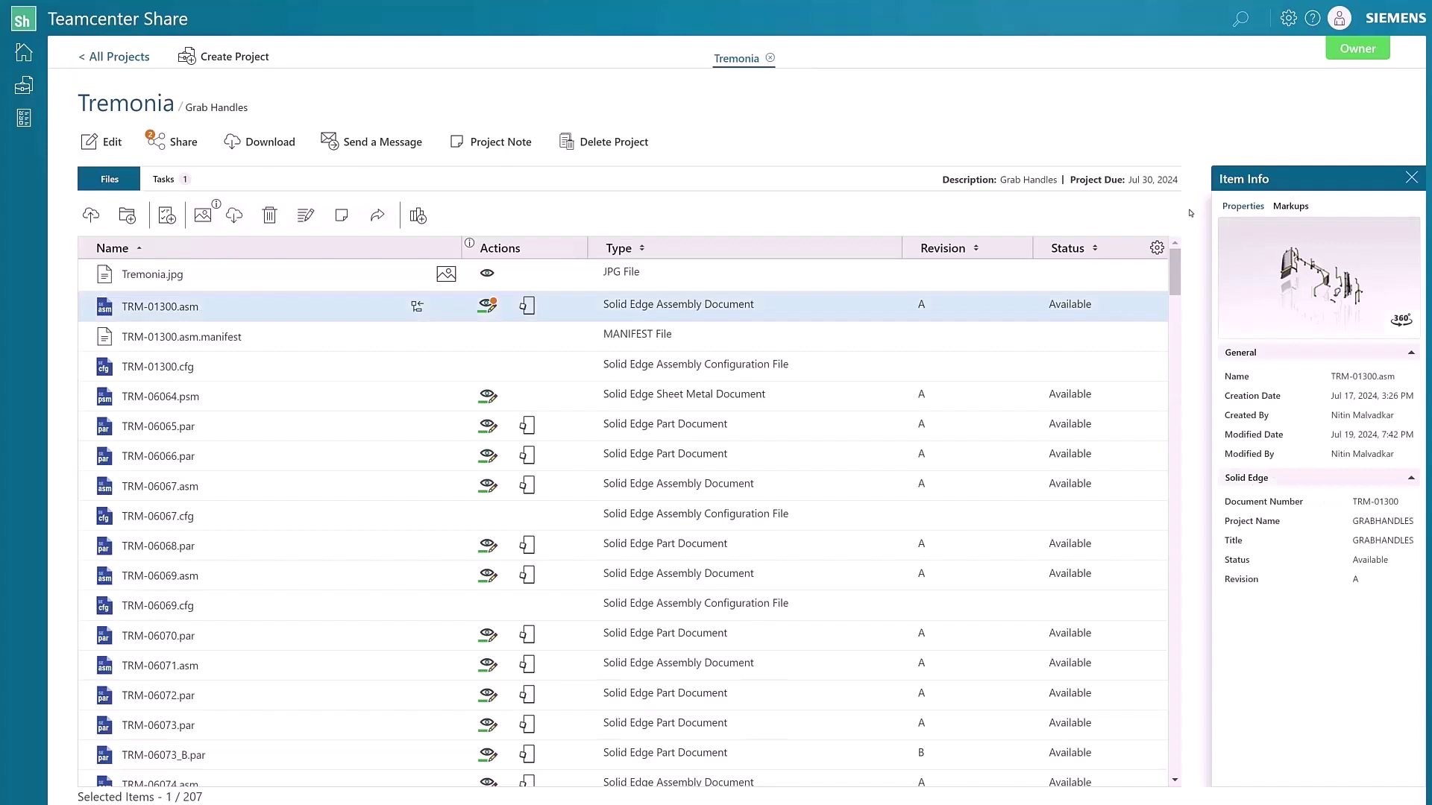
On the Task Board, place Revision Change above Check Bernina Assembly and move the Bernina task to Completed
click(23, 117)
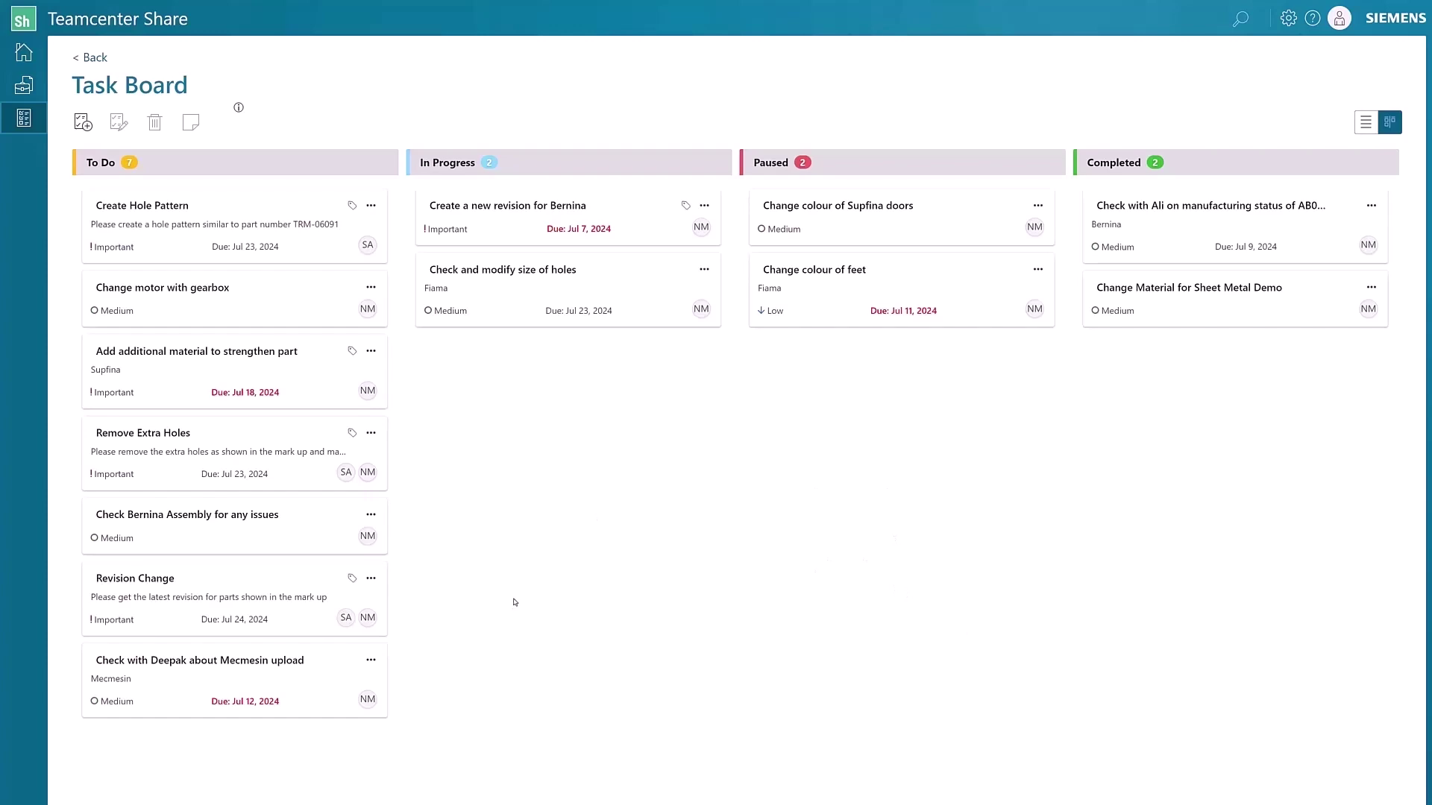
drag(224, 593, 216, 531)
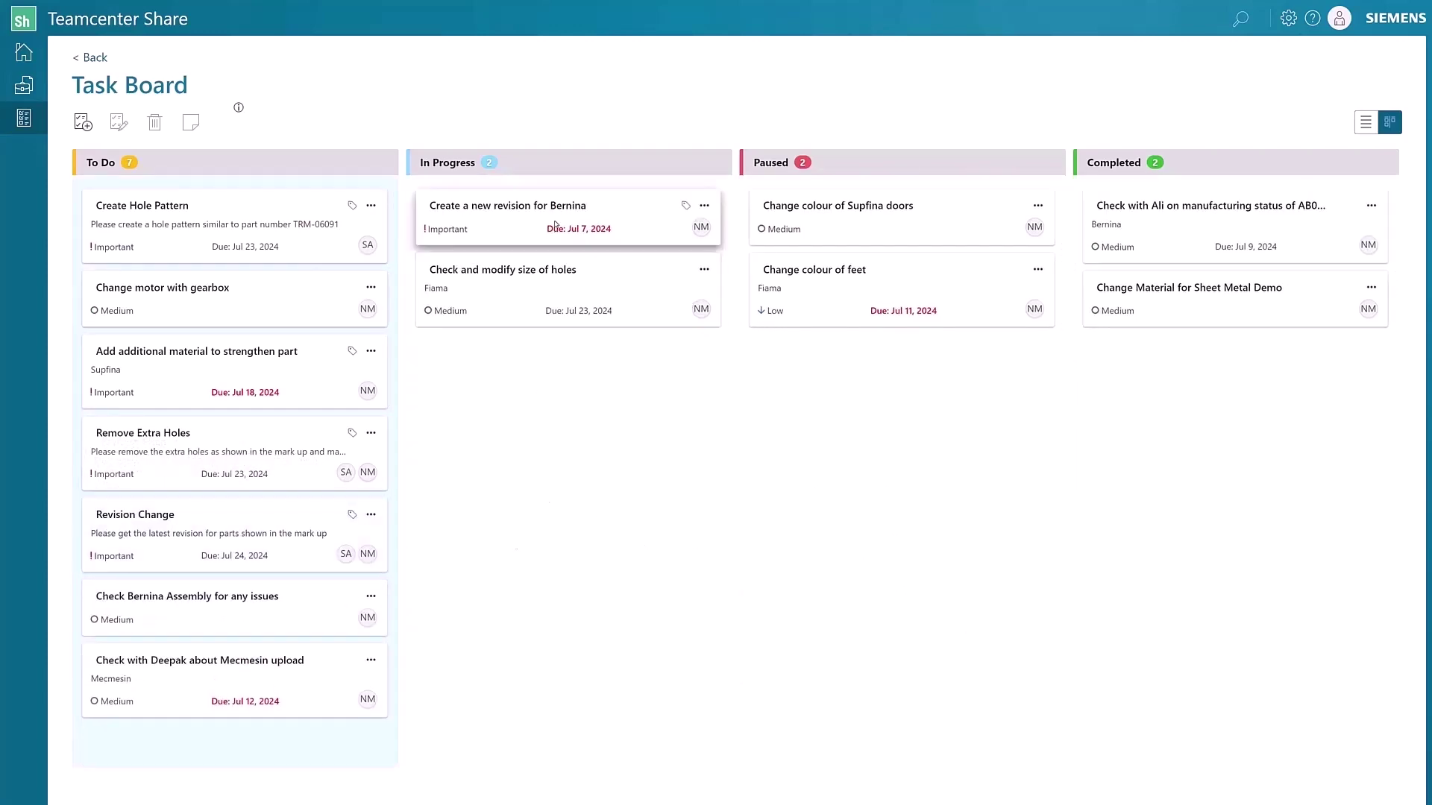
drag(567, 217, 1231, 369)
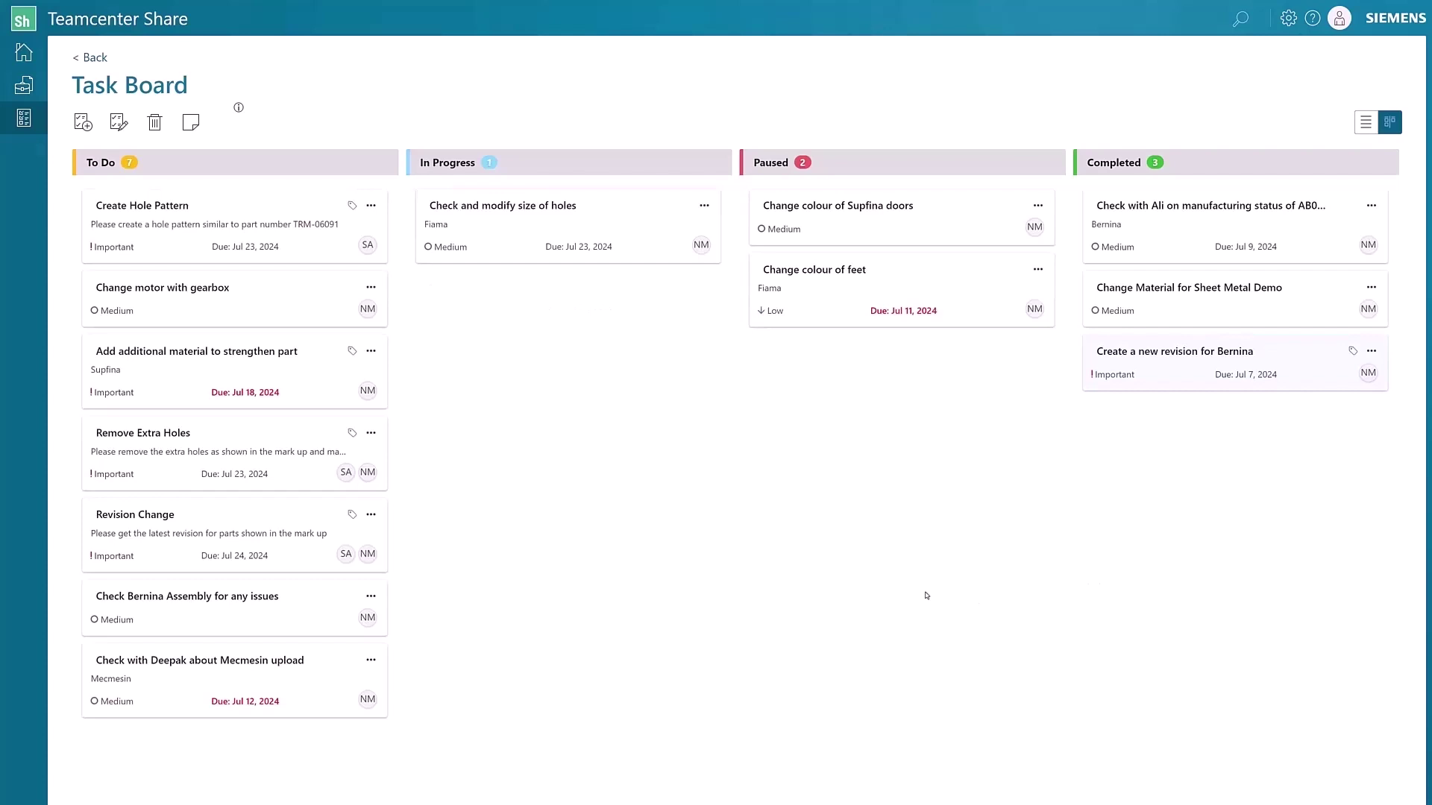
Show tasks as a list sorted by priority ascending, with column settings open
click(1366, 122)
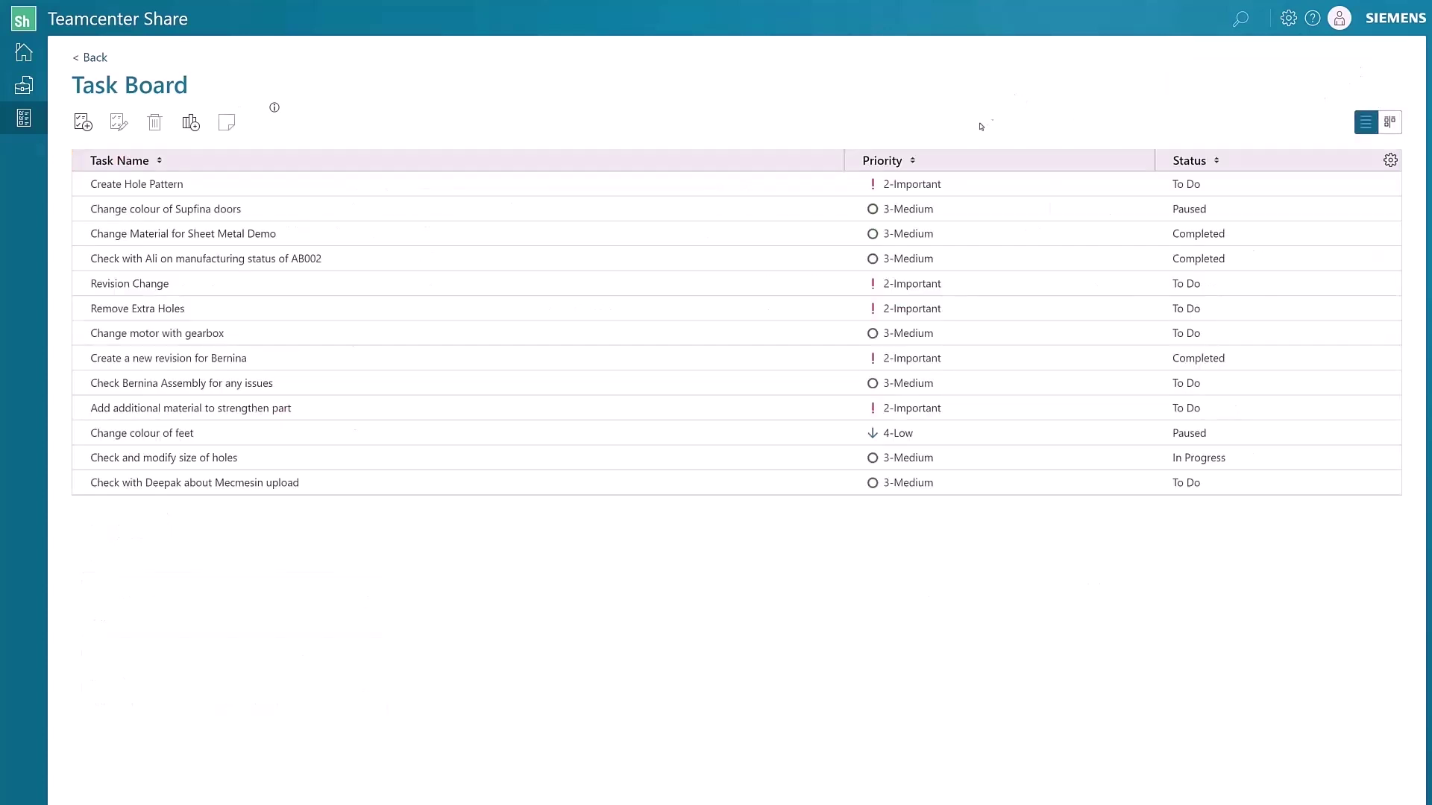
click(914, 161)
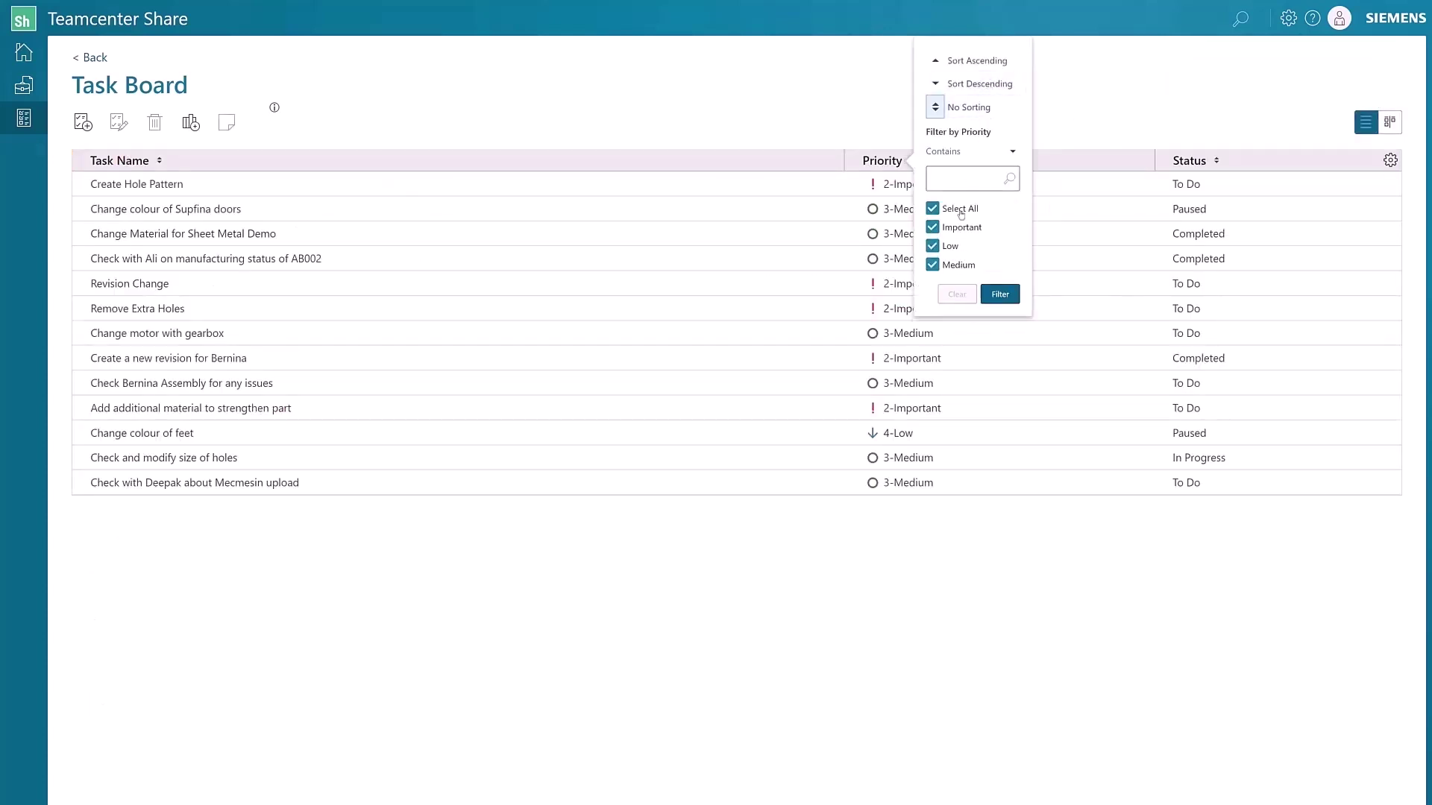
click(975, 60)
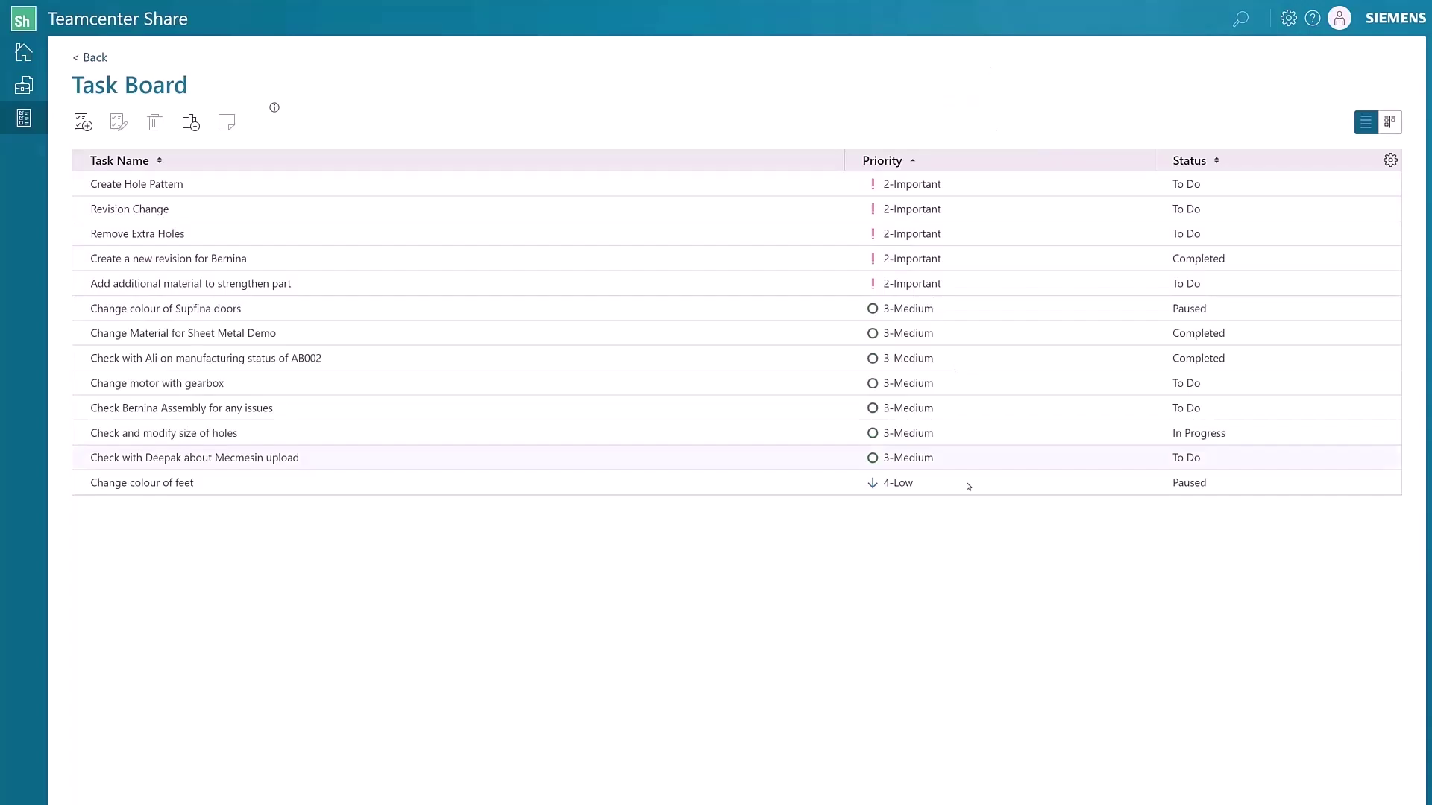
click(191, 128)
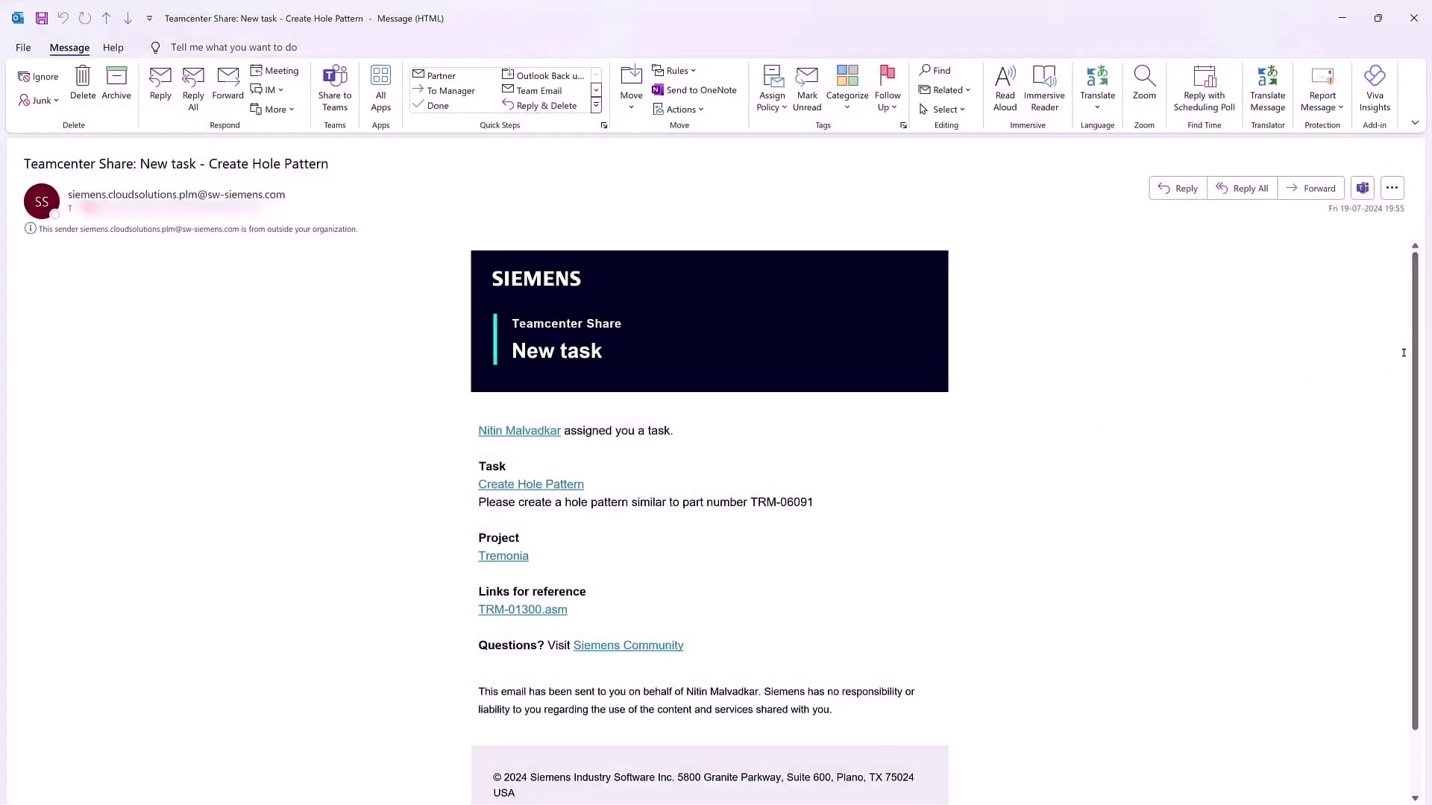
Scroll through the Create Hole Pattern task email requesting a TRM-06091-style hole pattern
scroll(1416, 325, down, 2)
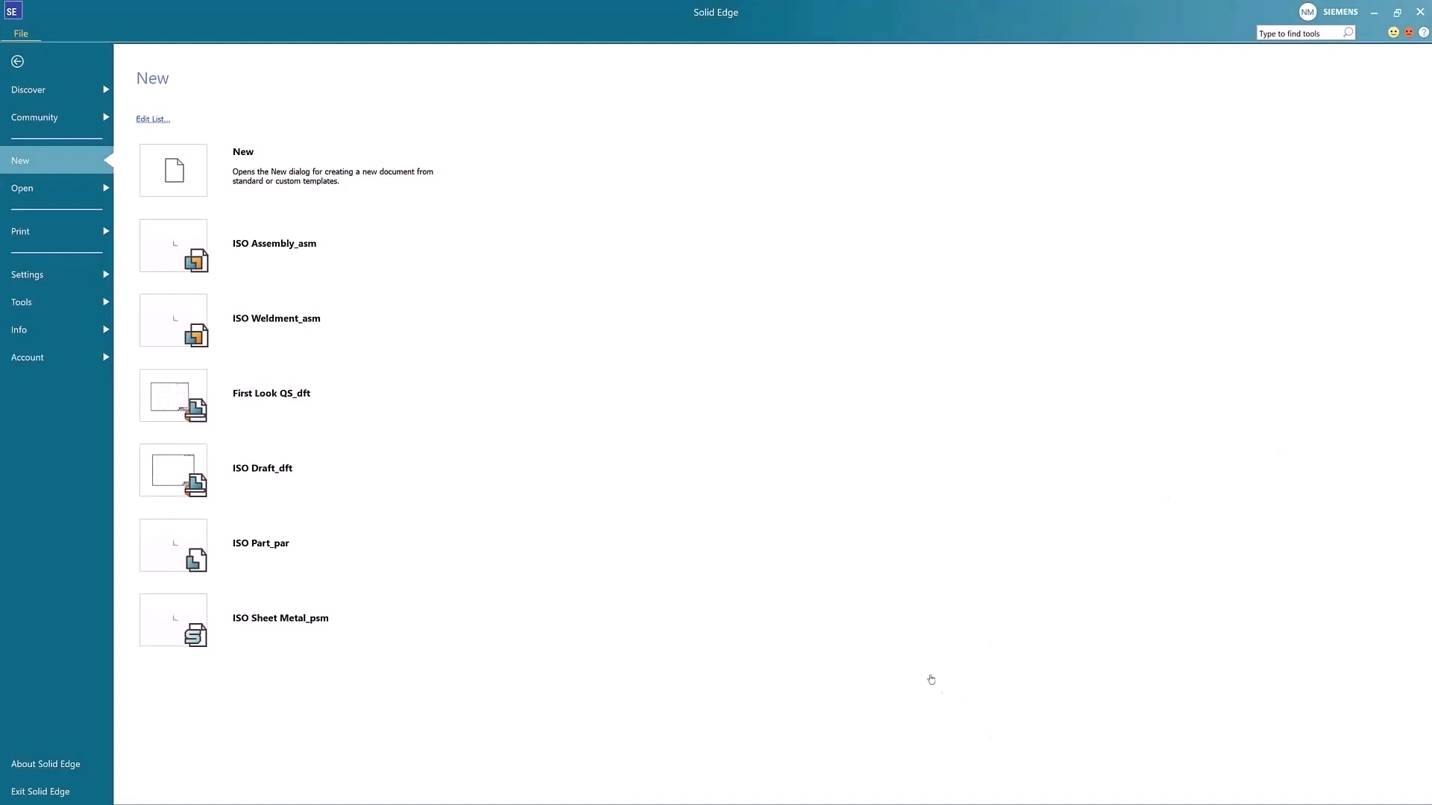
Open Teamcenter Share from Solid Edge's Tools and move Create Hole Pattern to In Progress
click(29, 302)
click(253, 127)
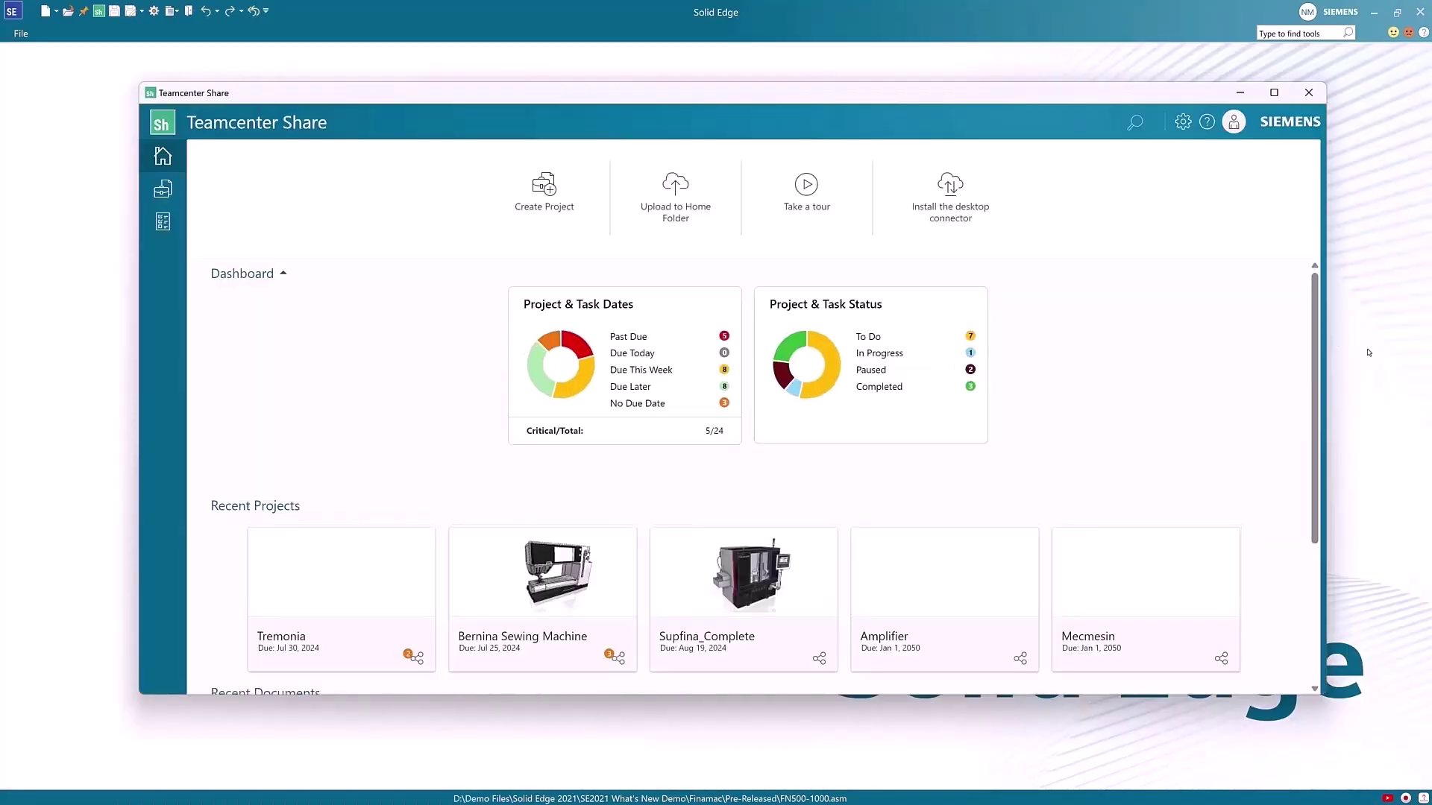
click(162, 222)
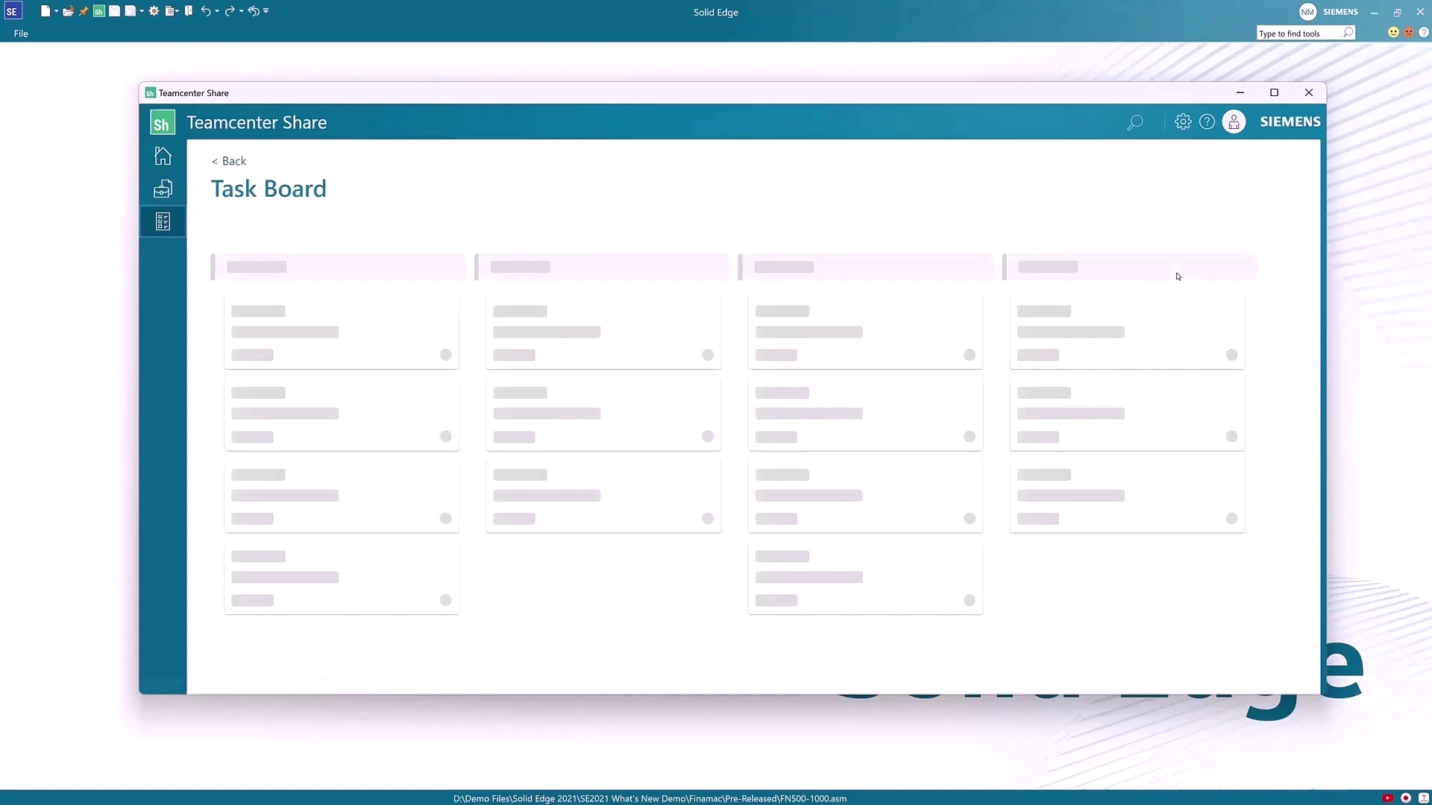
drag(321, 329, 573, 402)
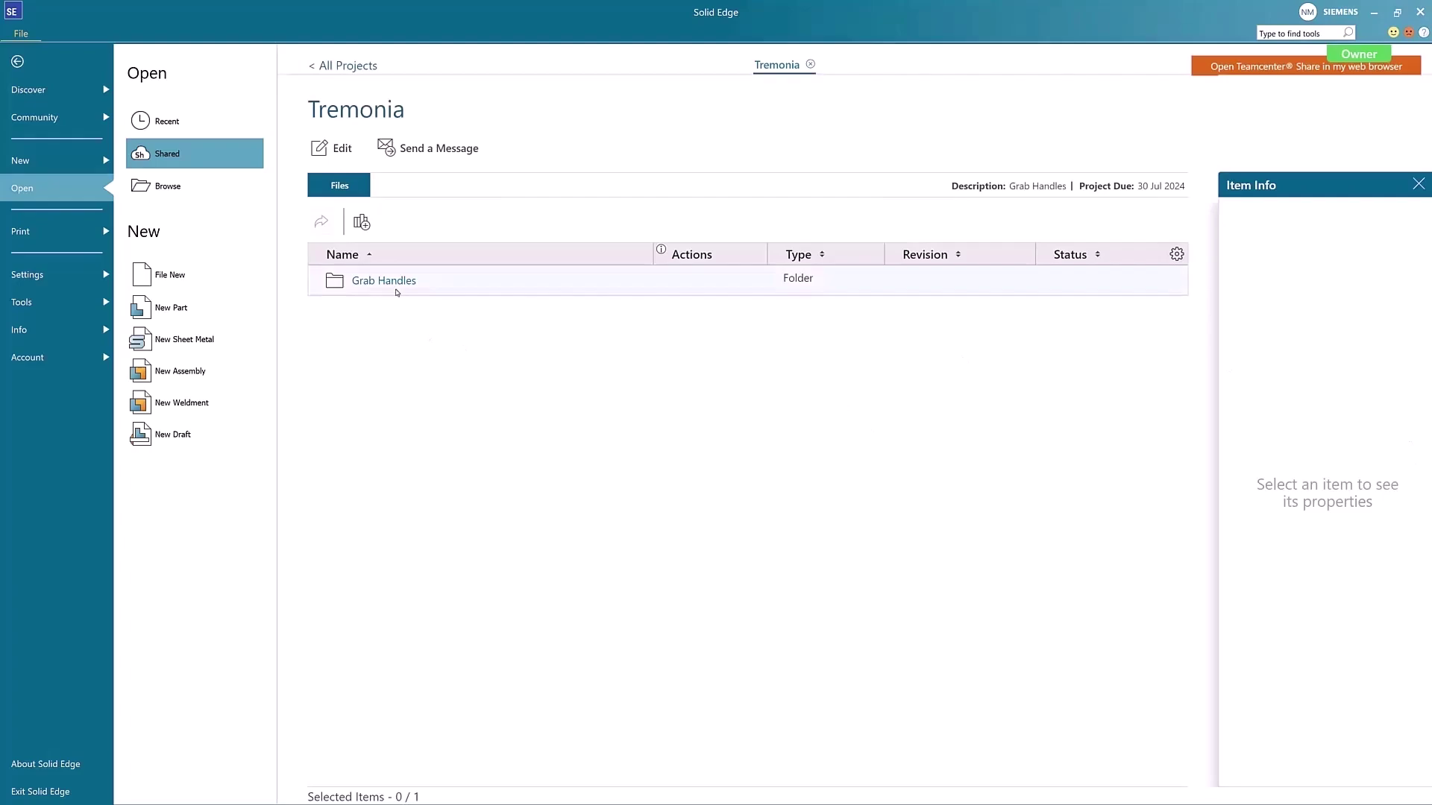
Review TRM-01300.asm's Create Hole Pattern markup in Grab Handles, then open the assembly for modelling
double_click(388, 287)
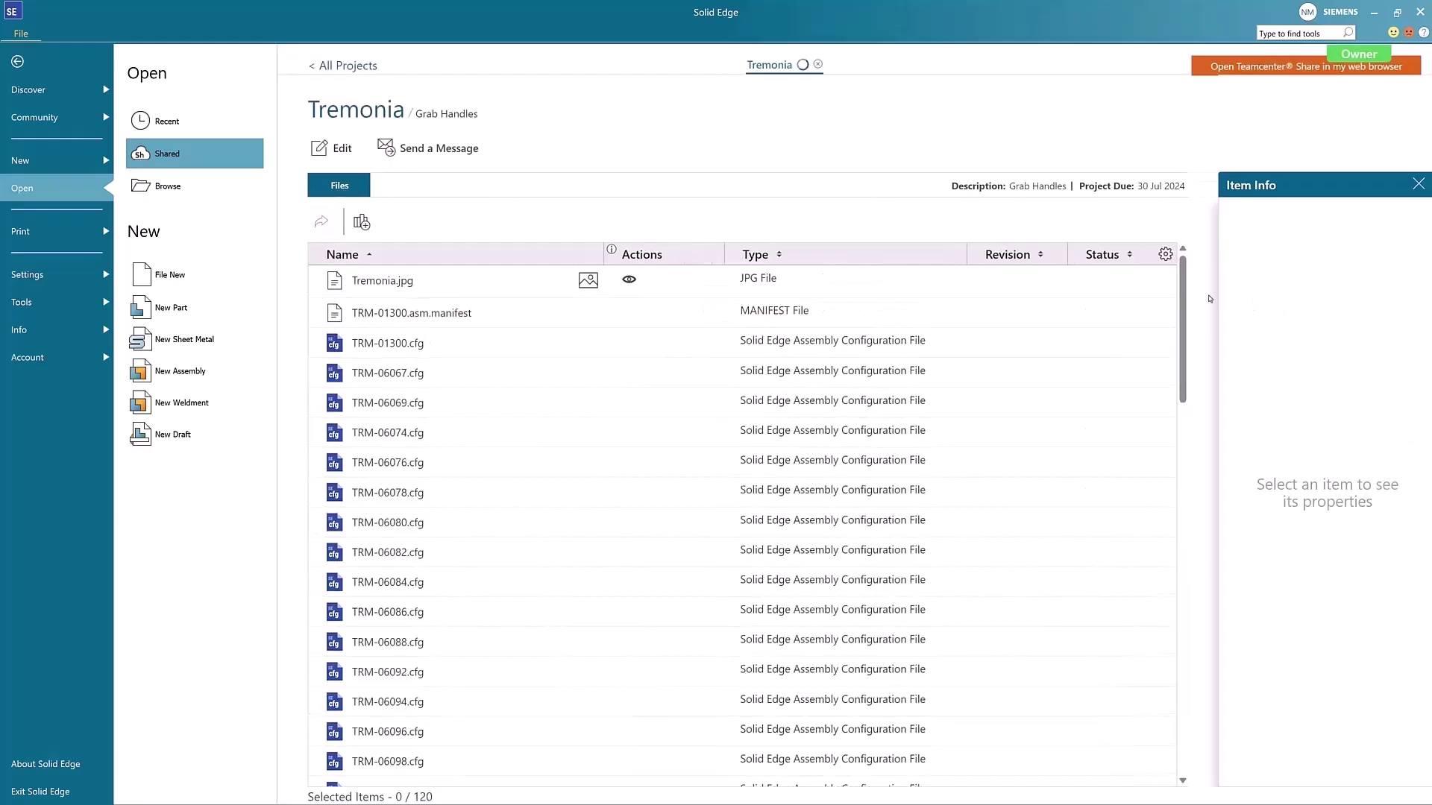
click(534, 322)
click(629, 312)
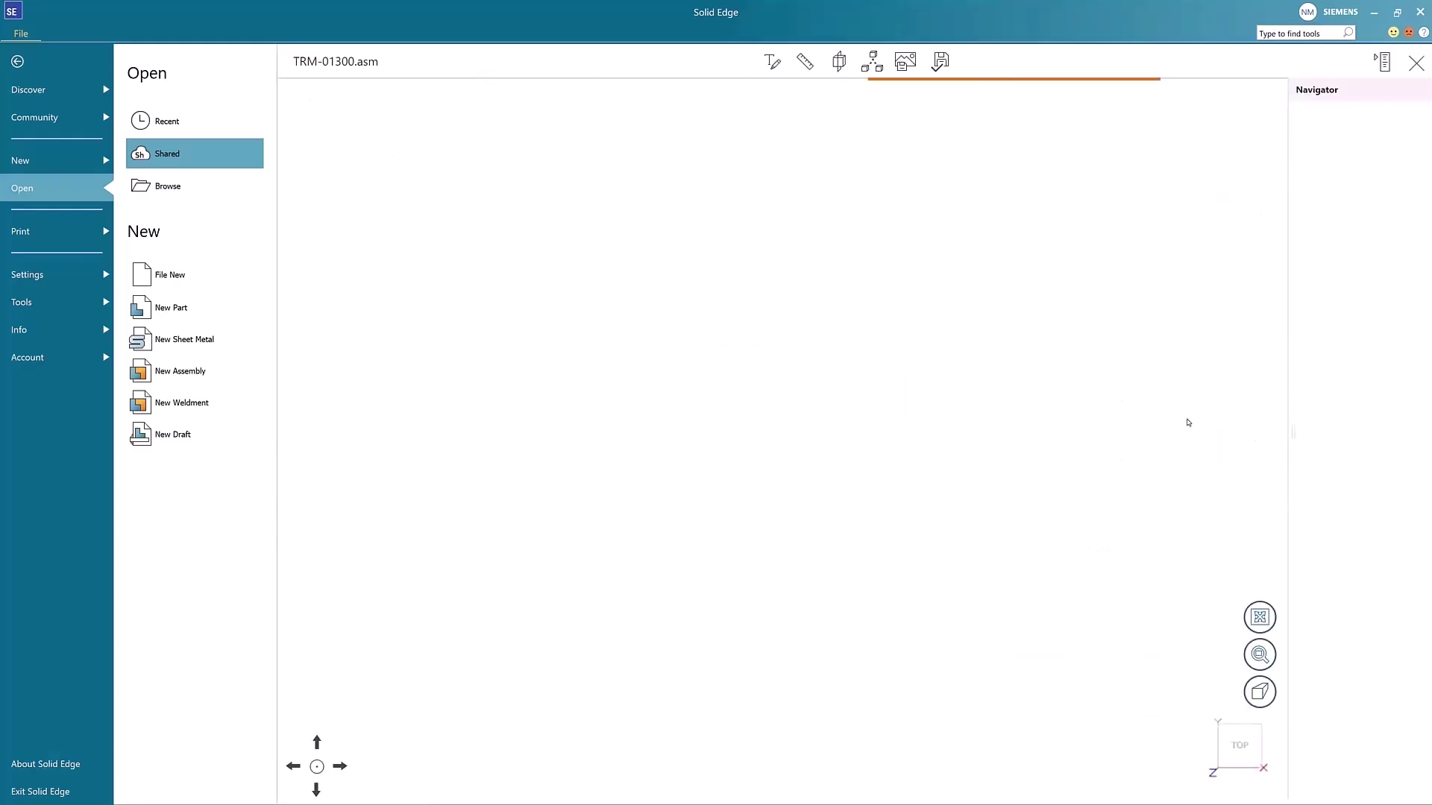
click(1298, 118)
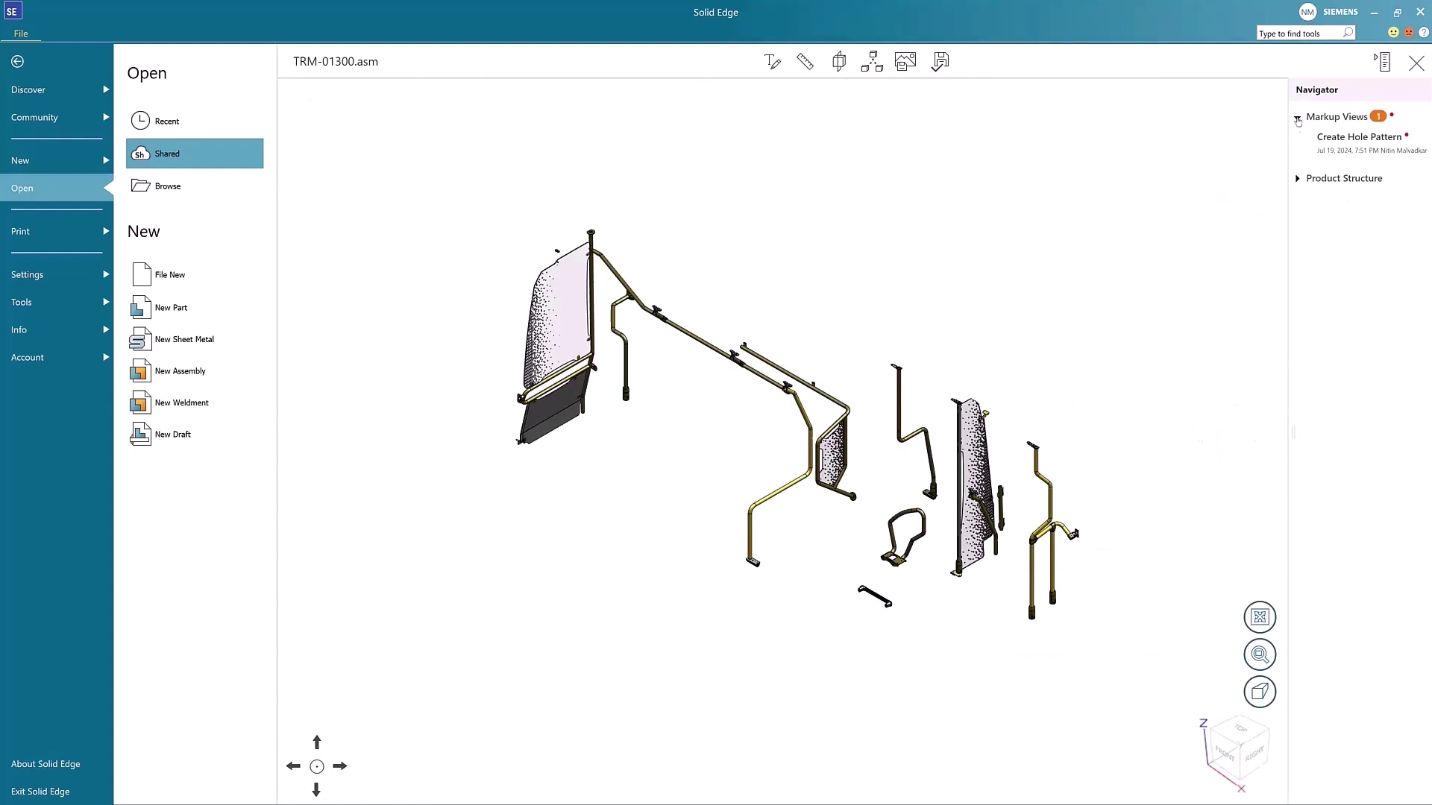
click(1359, 140)
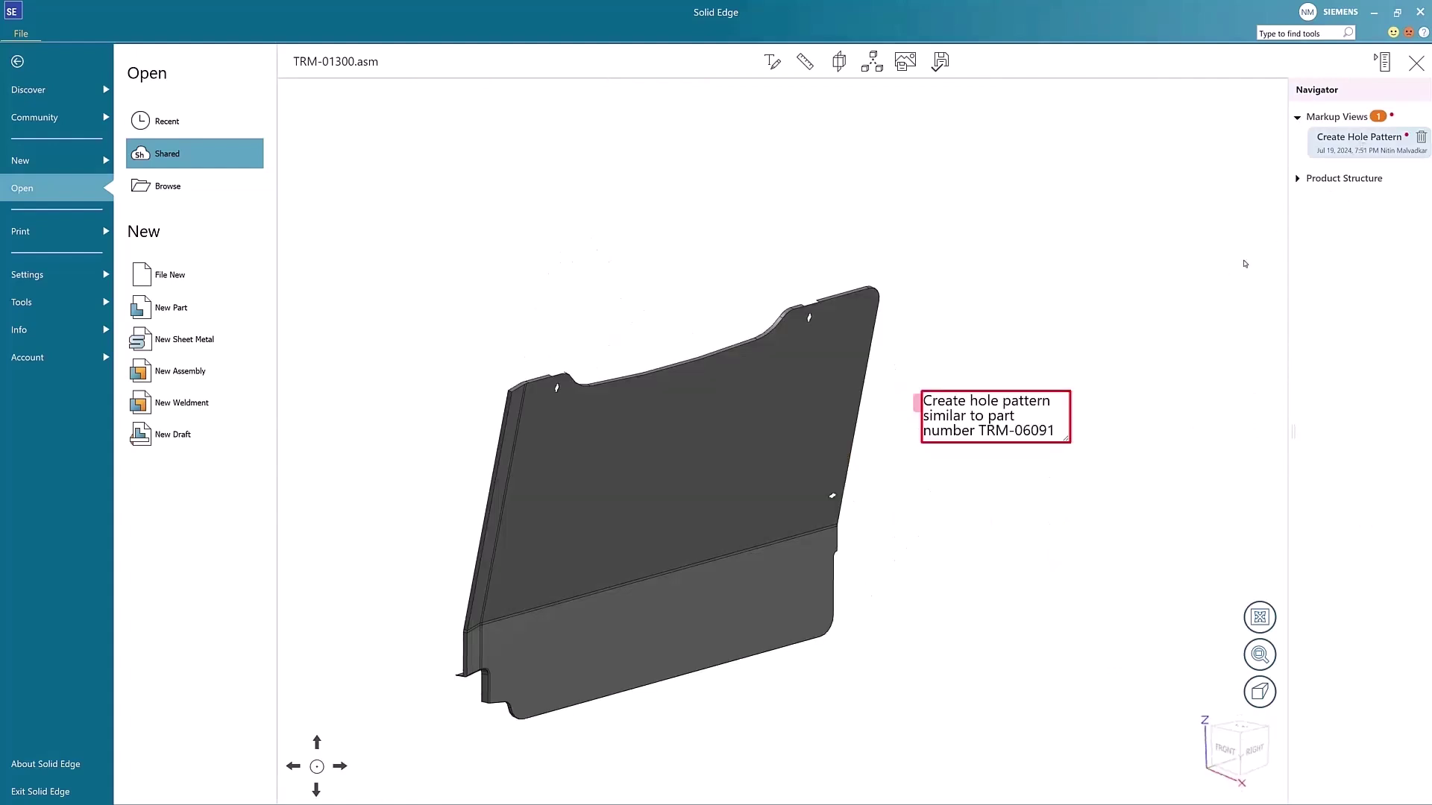
click(1416, 62)
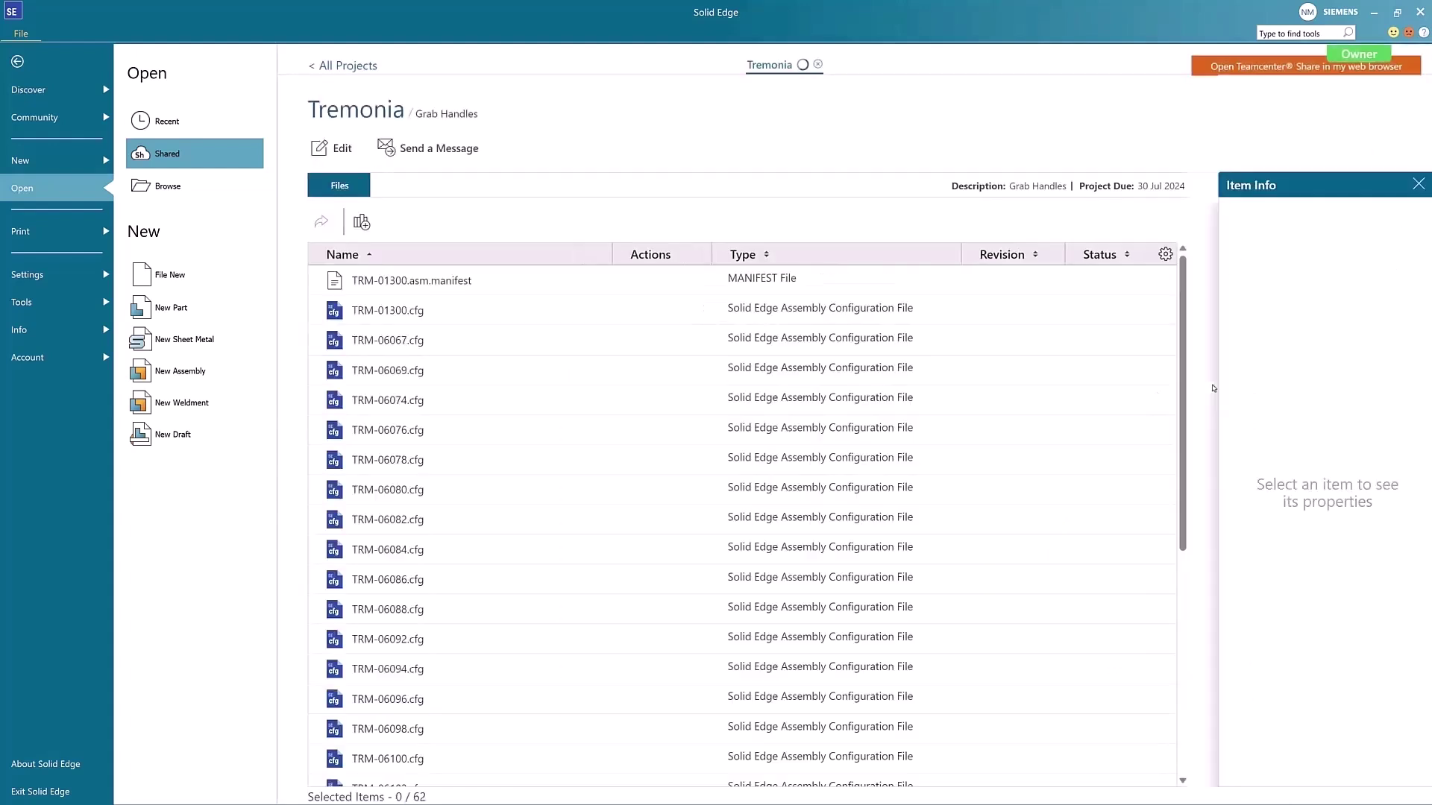
click(669, 312)
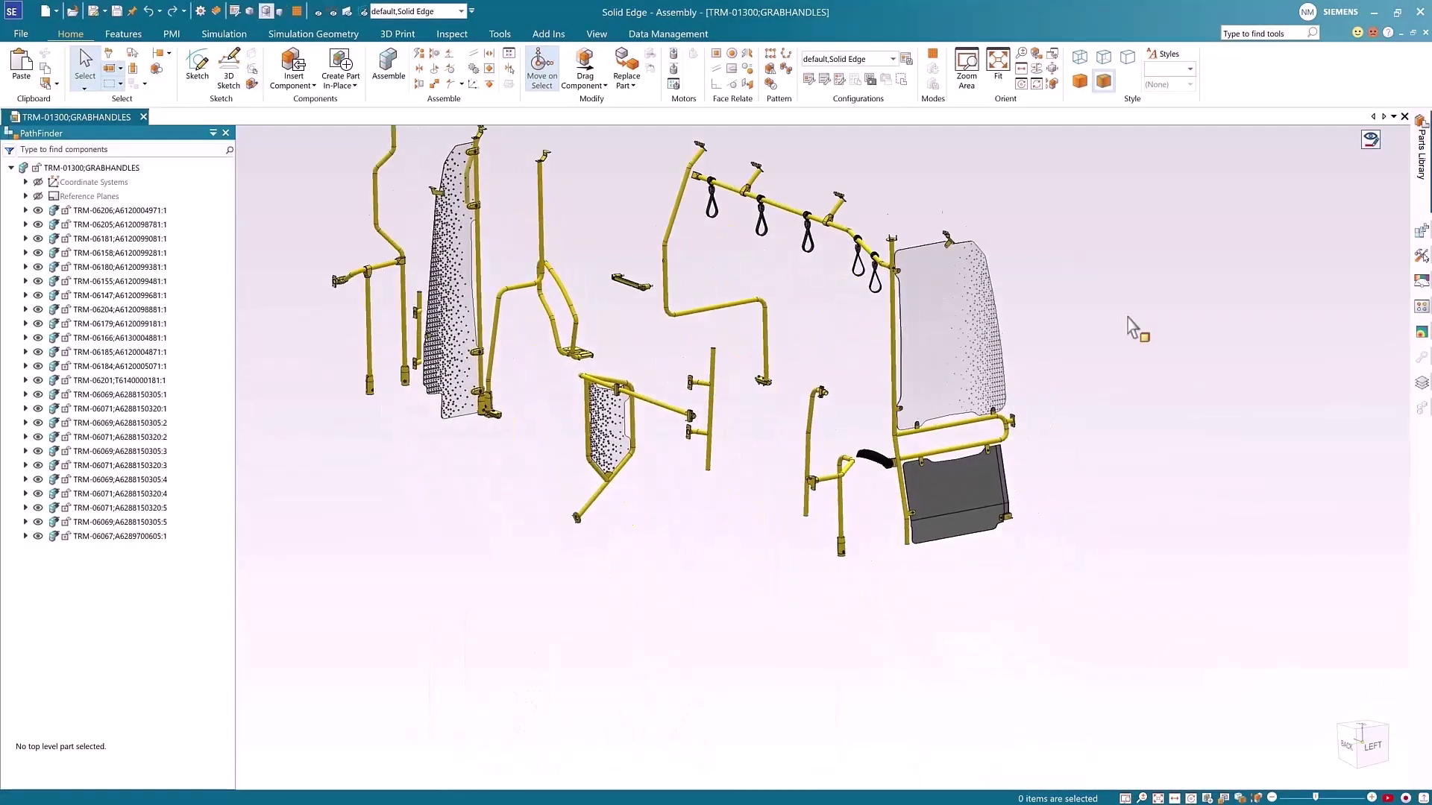
Edit the lower grey grab-handle panel in place within the assembly
scroll(1055, 450, up, 5)
click(904, 453)
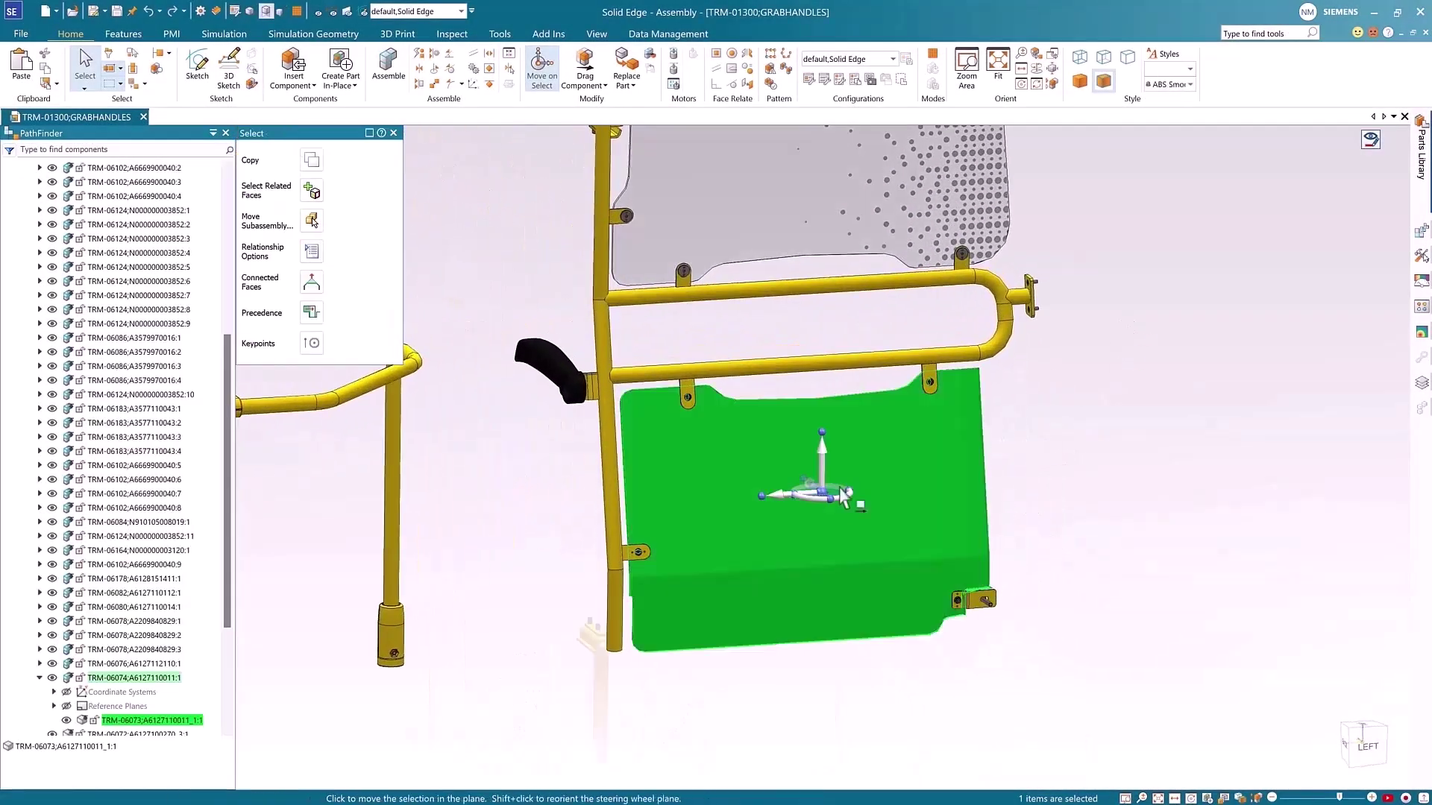
click(955, 420)
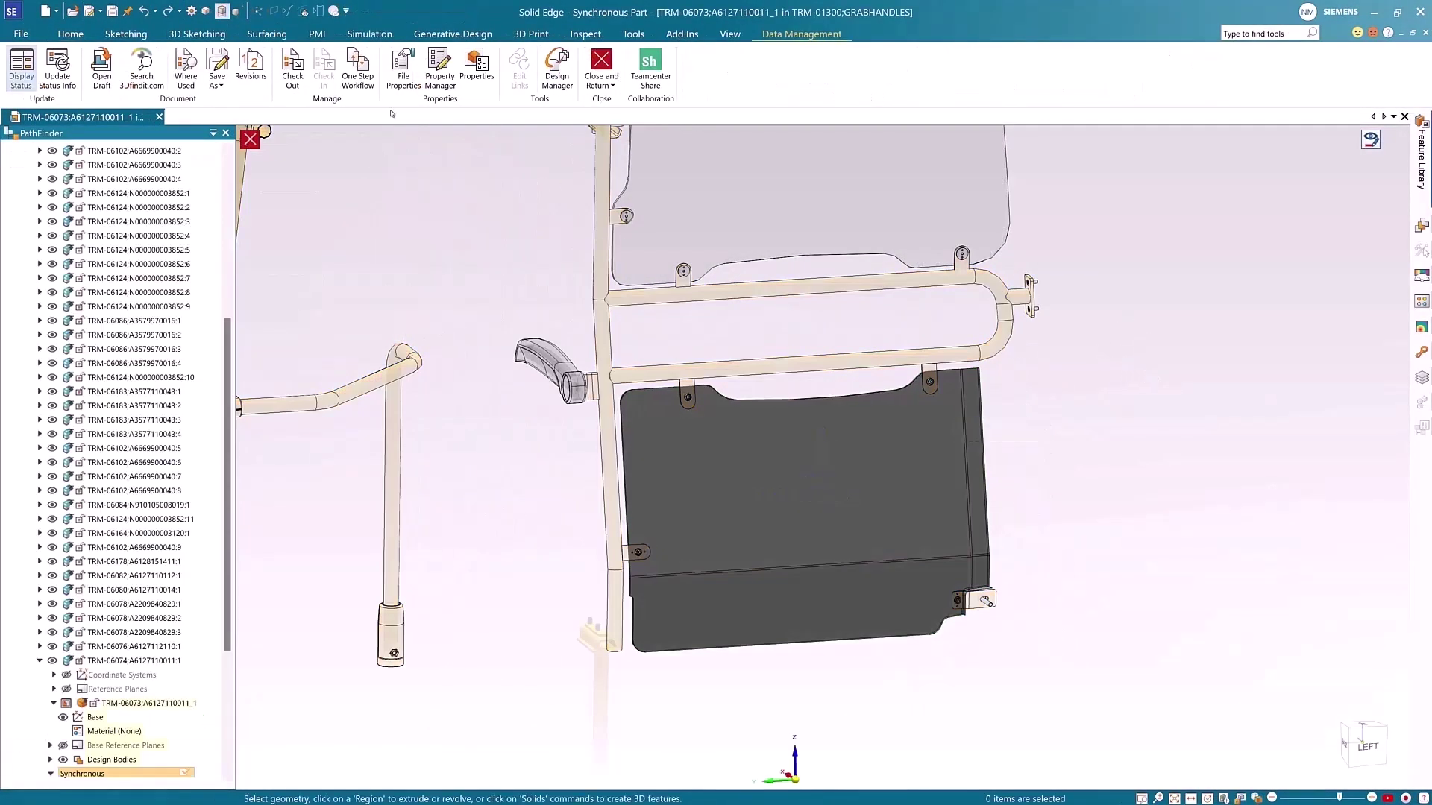
click(251, 68)
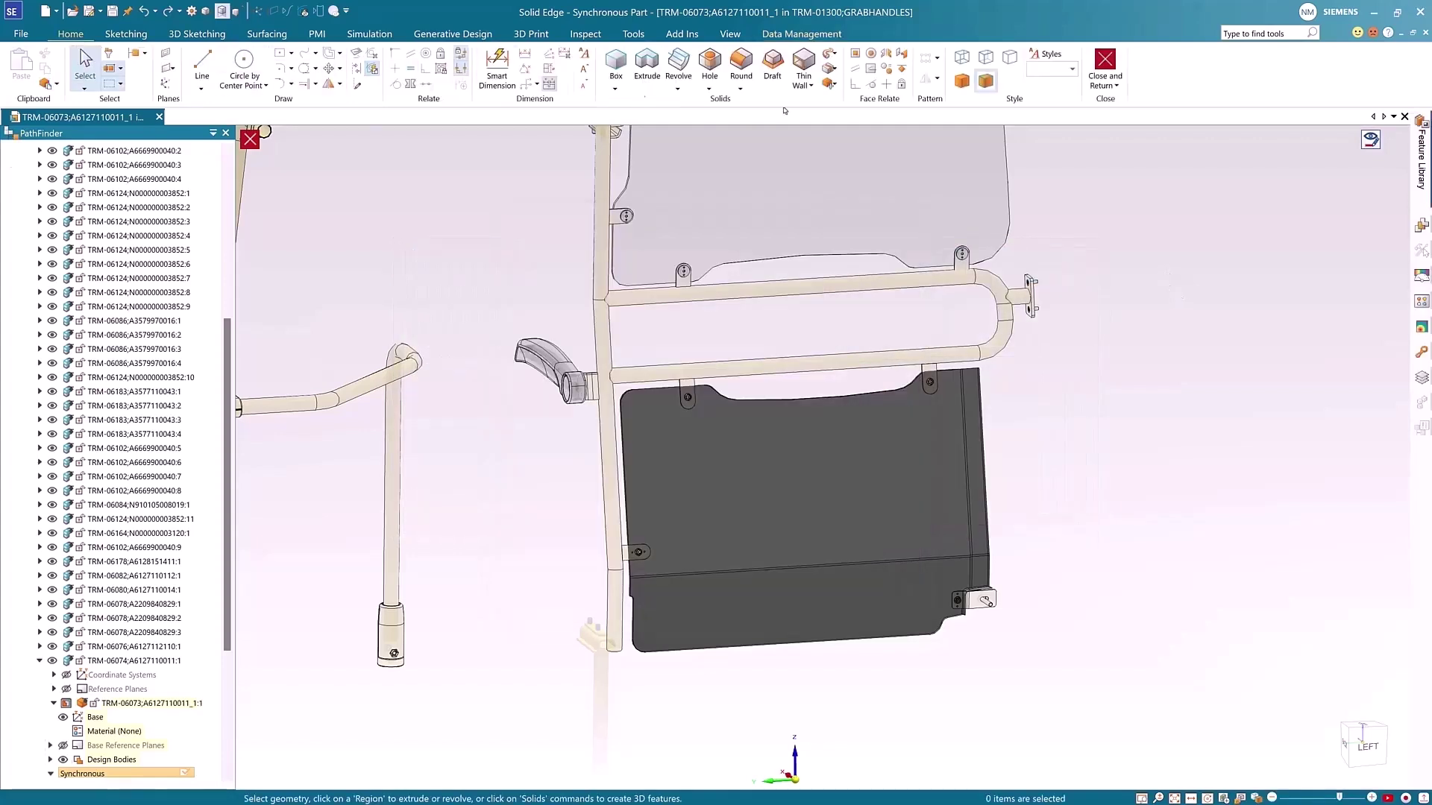
Place a hole at the panel's upper left, fill-pattern it over the region, and return to the assembly
click(800, 477)
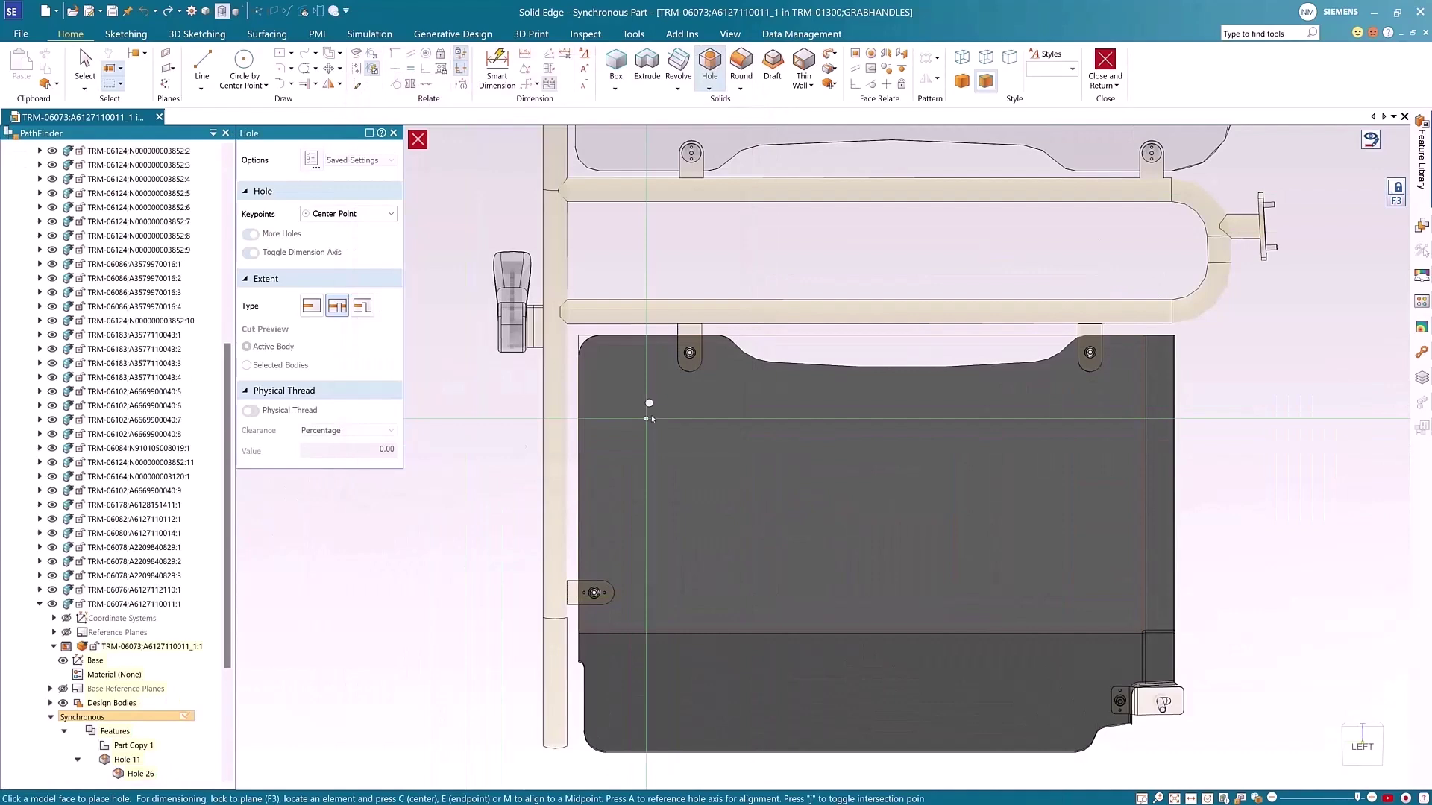
click(663, 402)
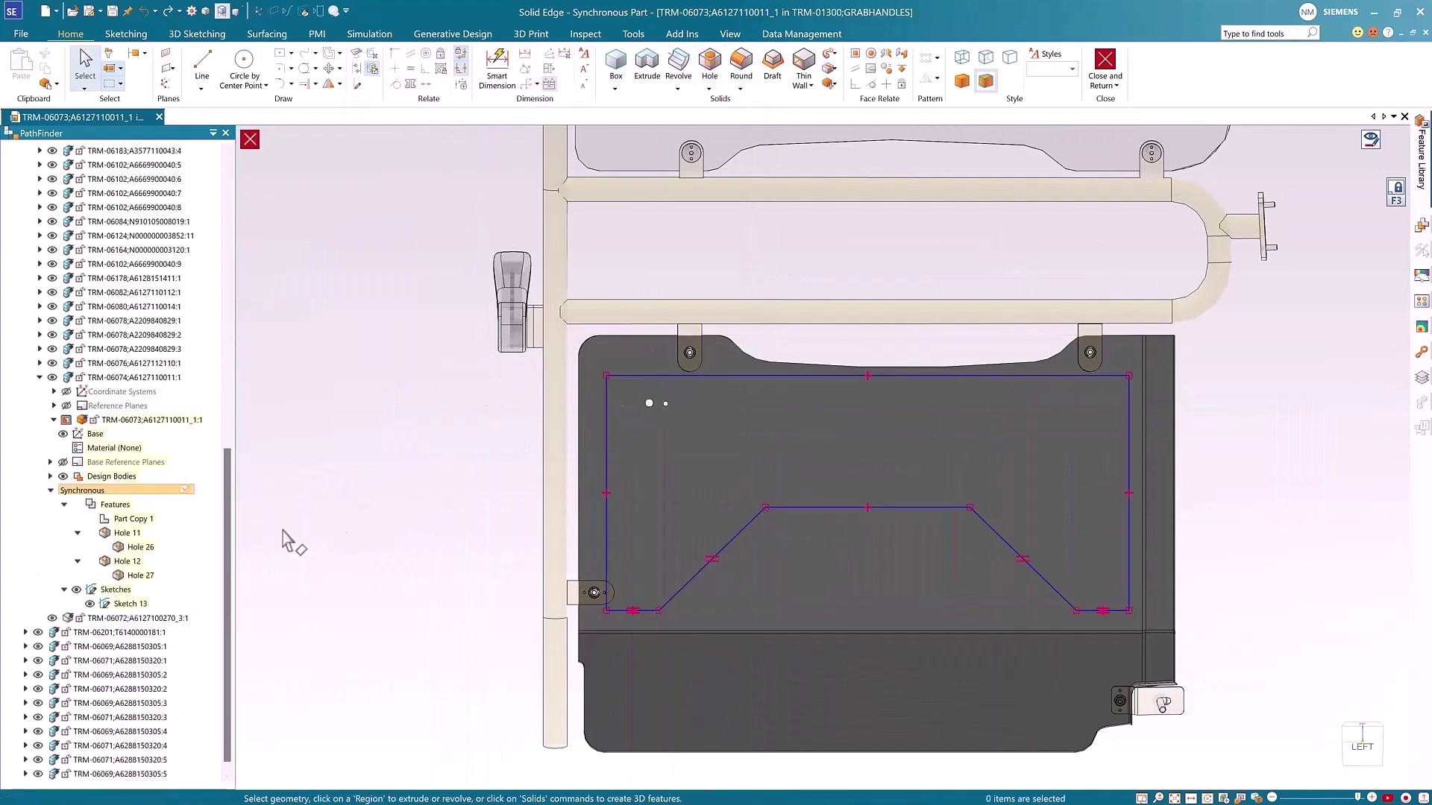
click(655, 401)
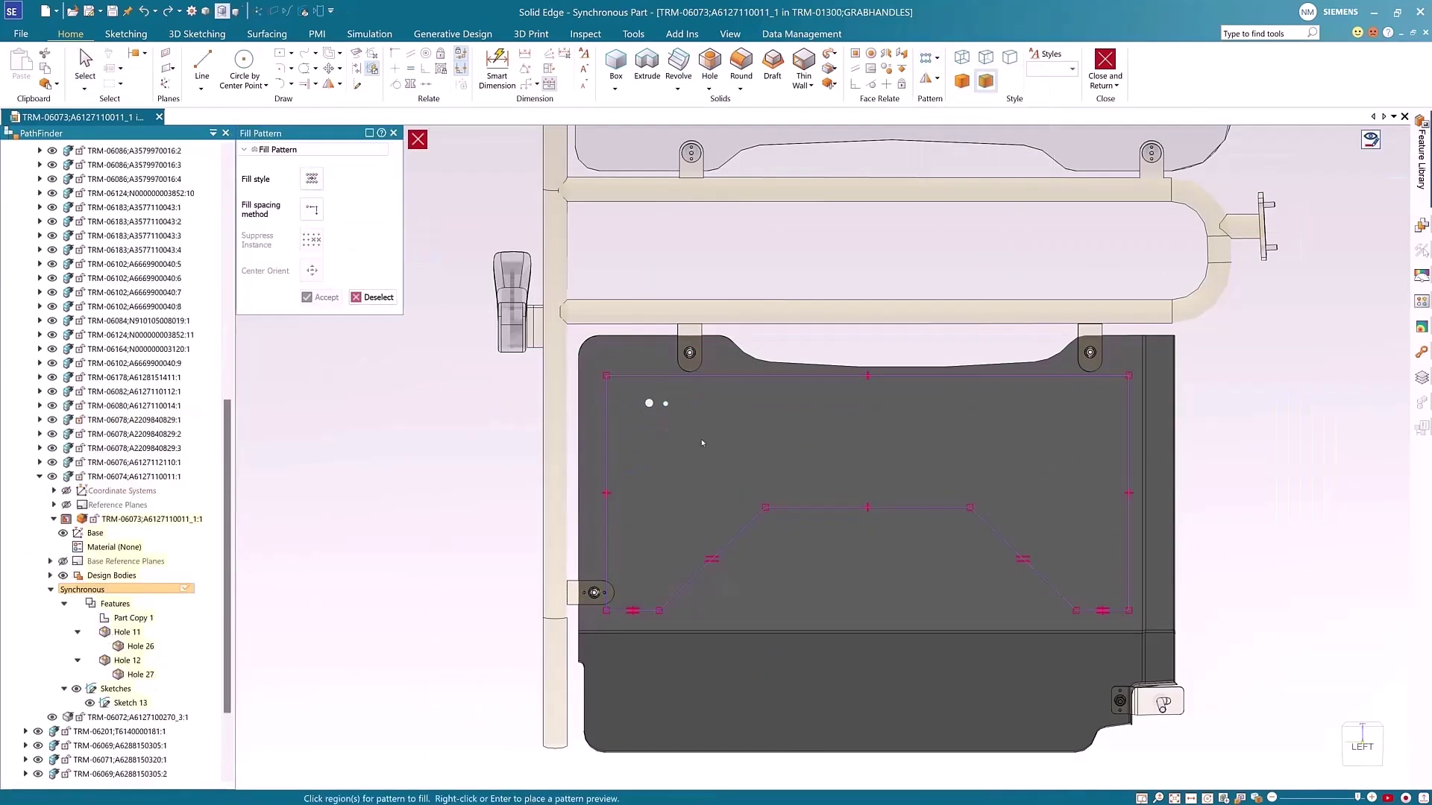
right_click(474, 416)
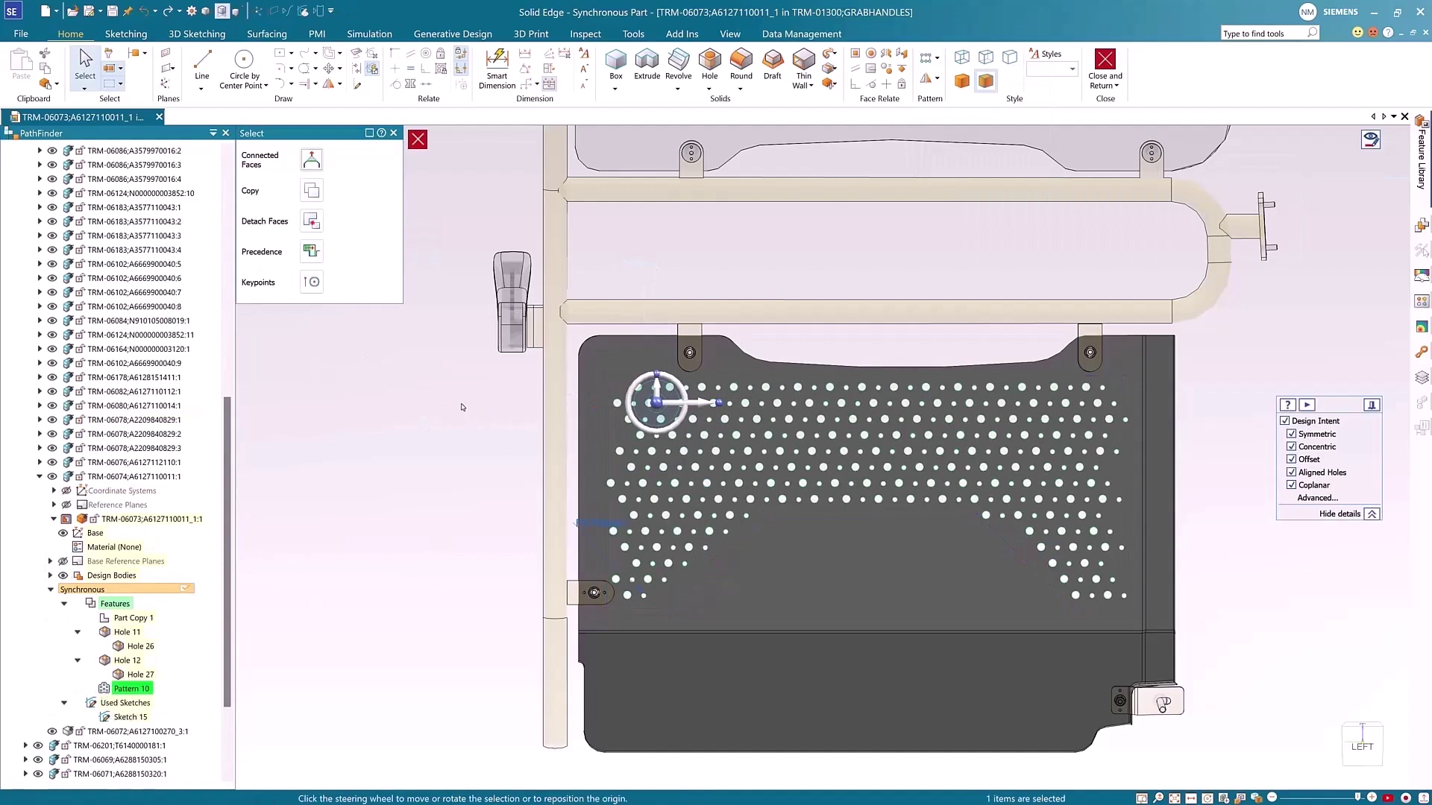
click(1105, 67)
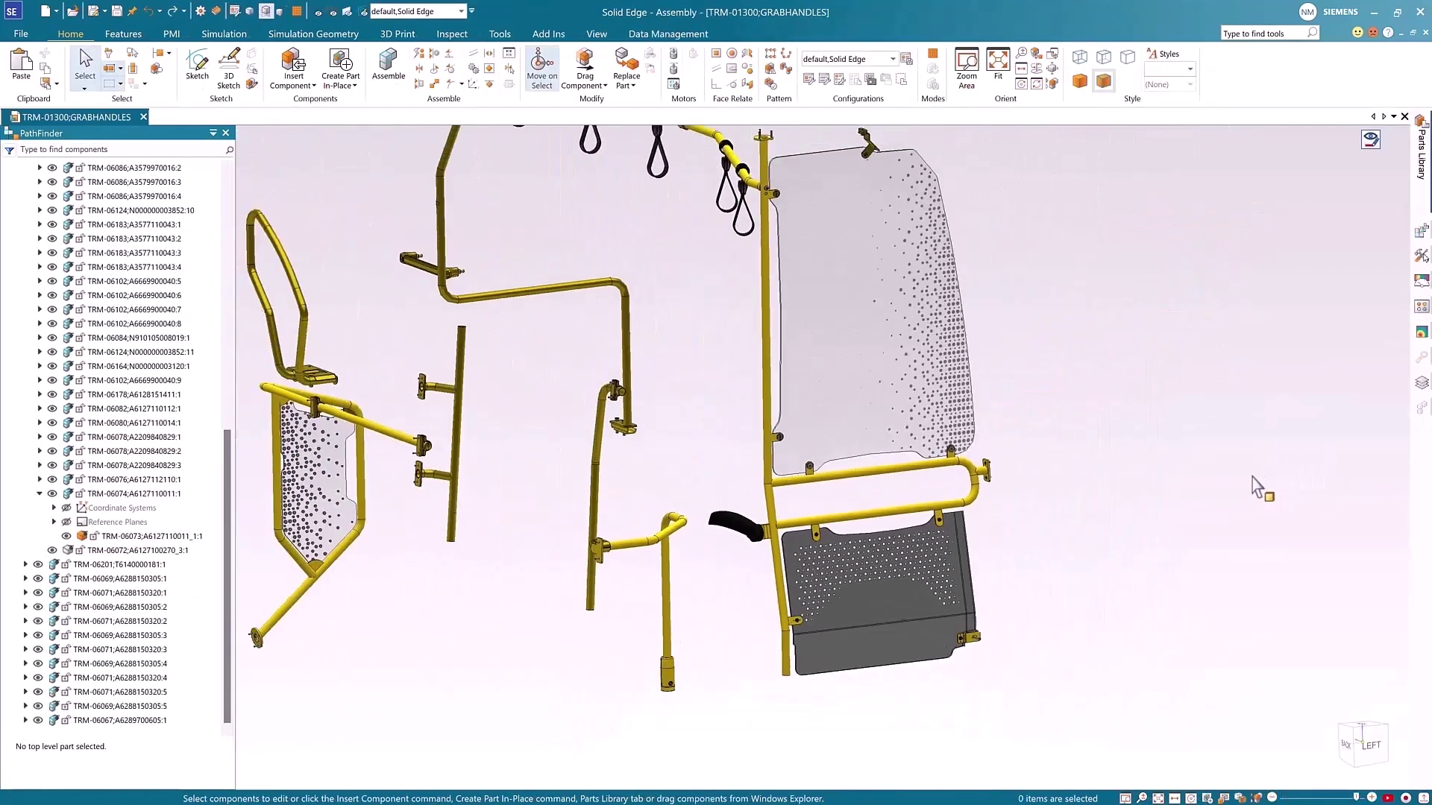
From Solid Edge's Teamcenter Share Task Board, move Create Hole Pattern to Completed and close the window
click(668, 34)
click(706, 63)
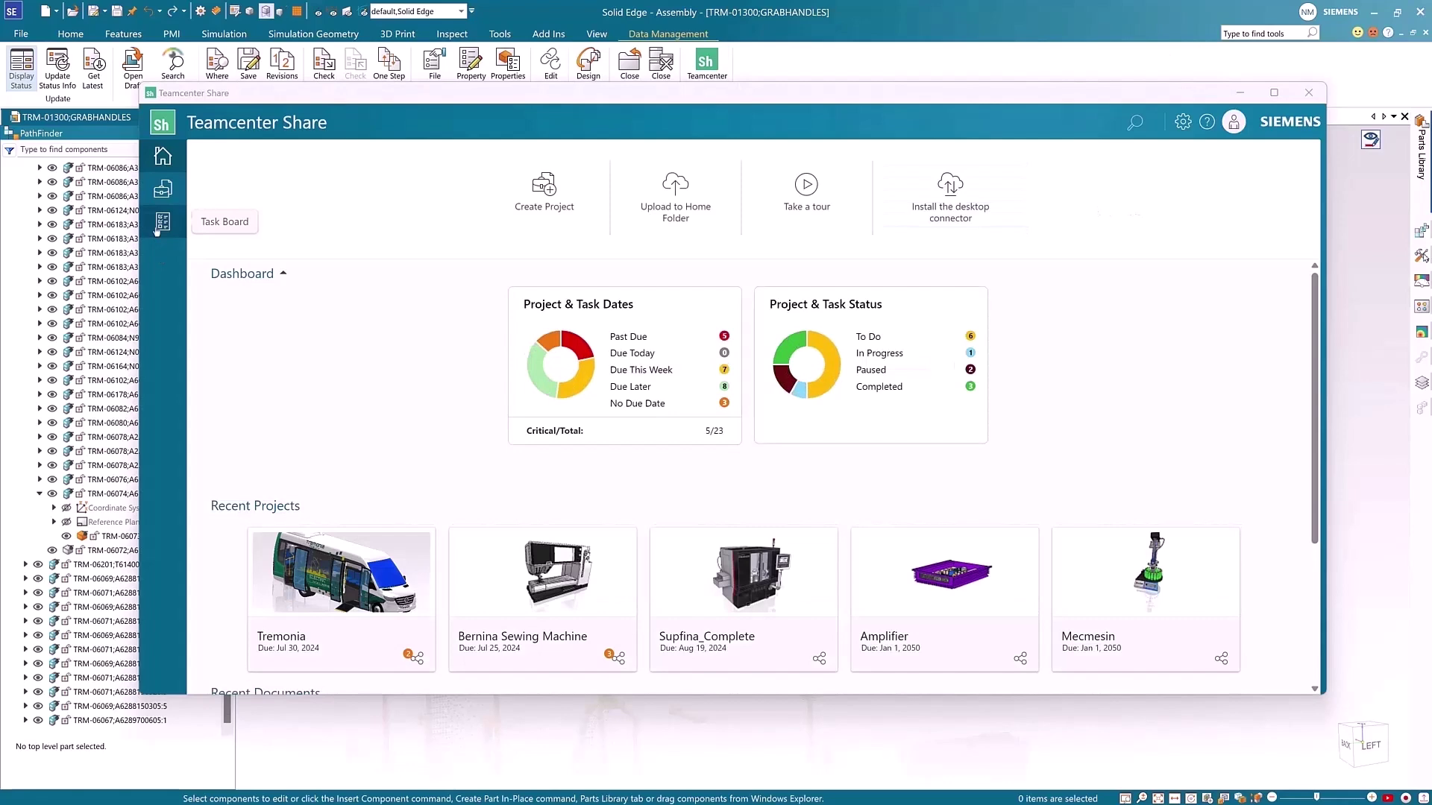
click(163, 222)
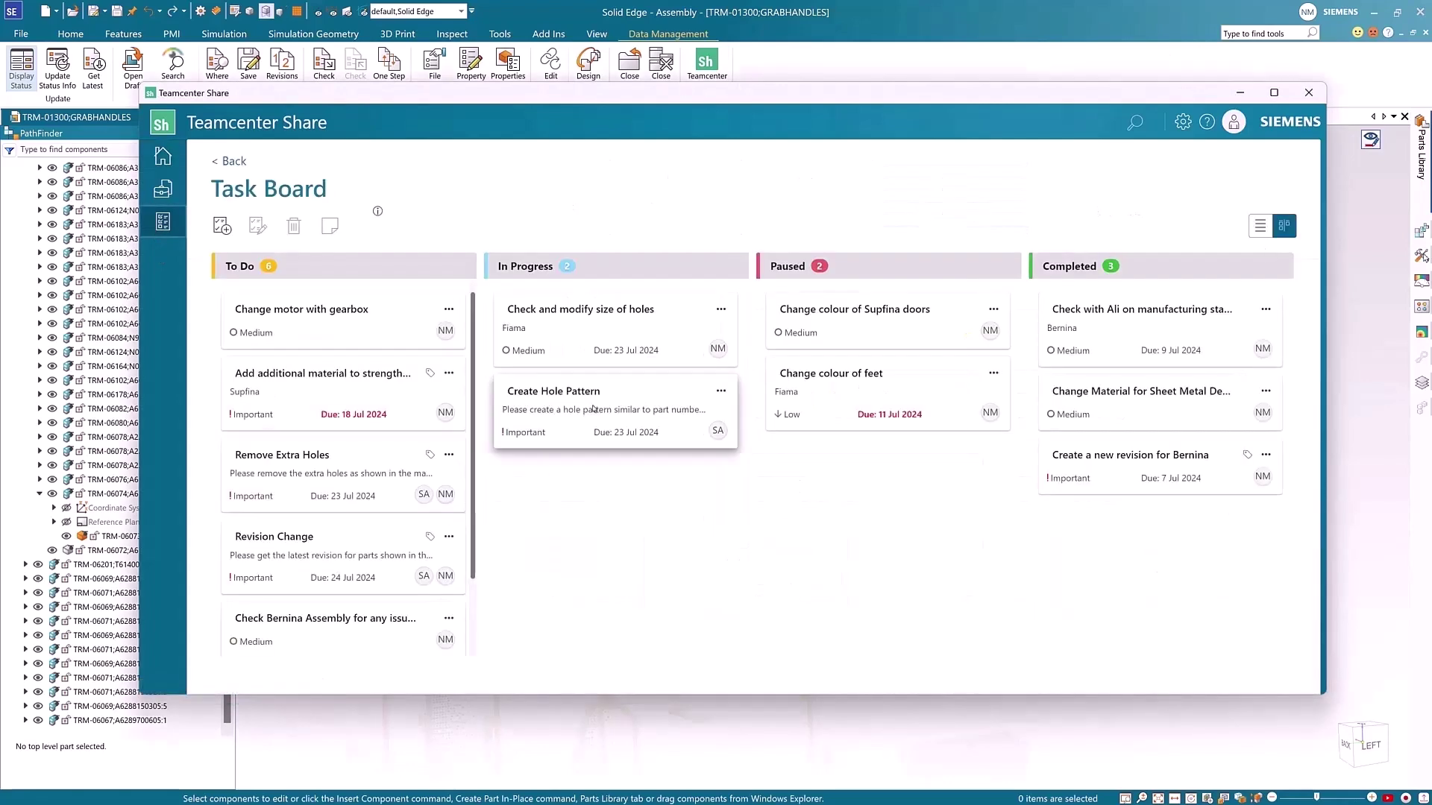
mouse_move(607, 425)
mouse_down()
mouse_move(630, 449)
mouse_move(1099, 525)
mouse_up()
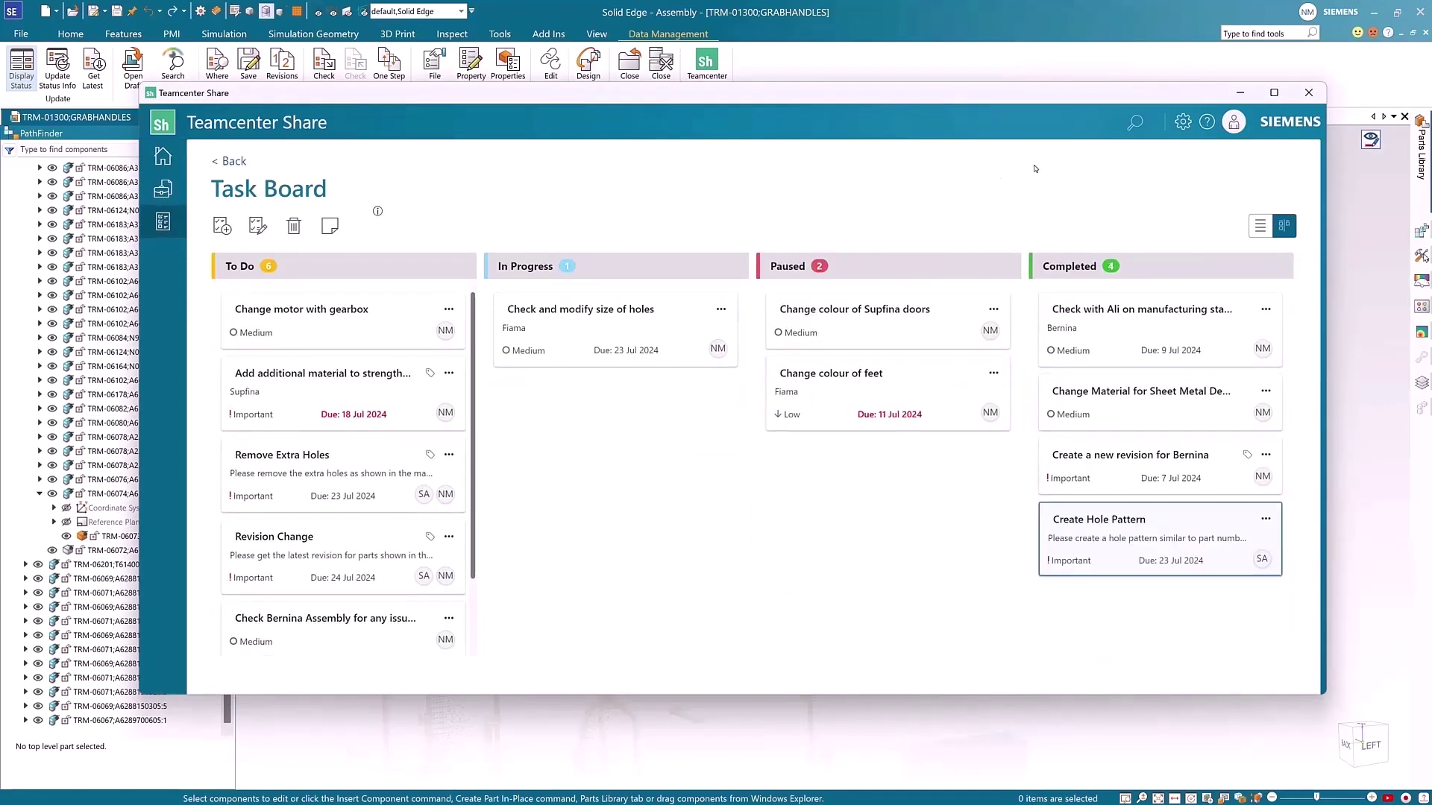
click(1308, 92)
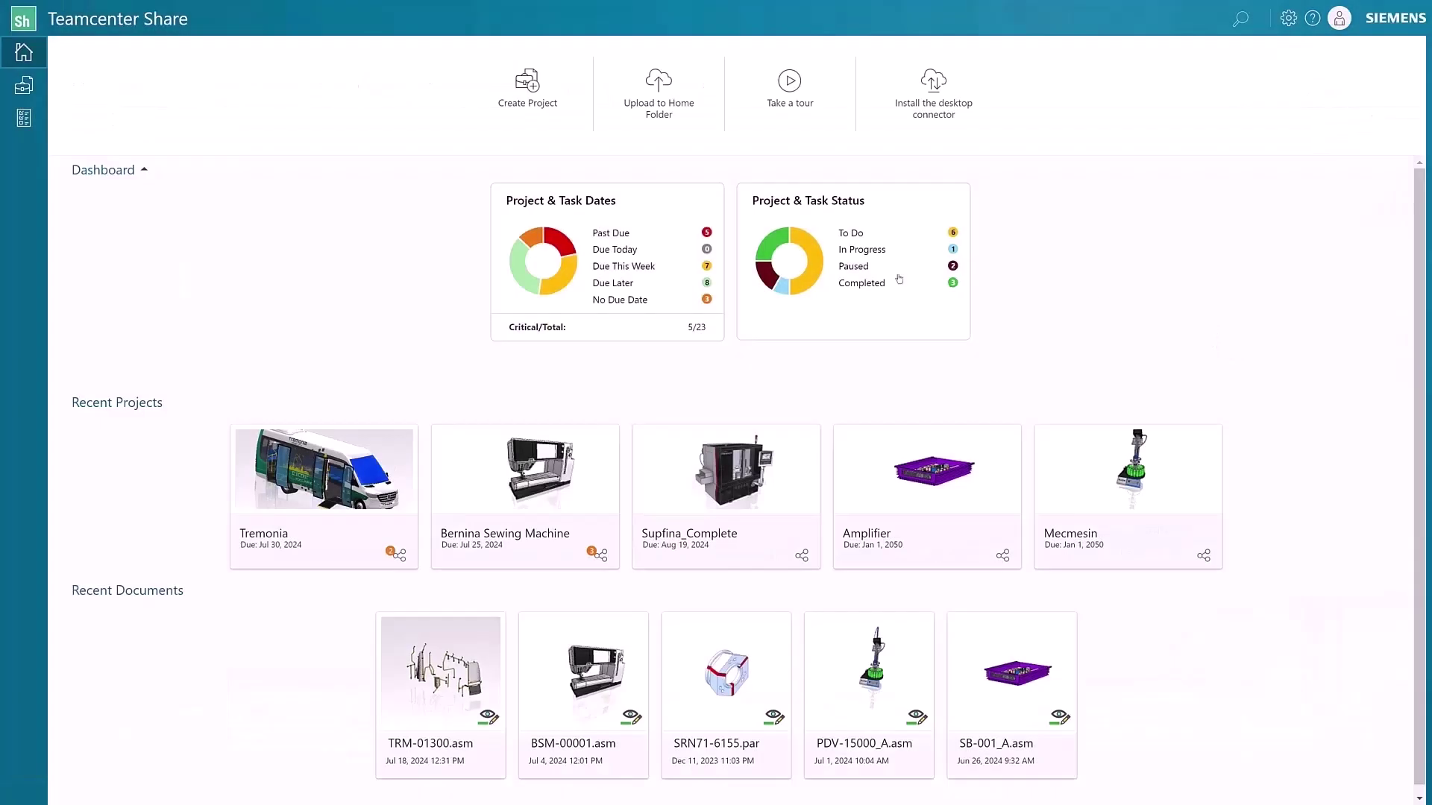
Open the Task Board from the Teamcenter Share web sidebar to confirm Create Hole Pattern is Completed
click(24, 118)
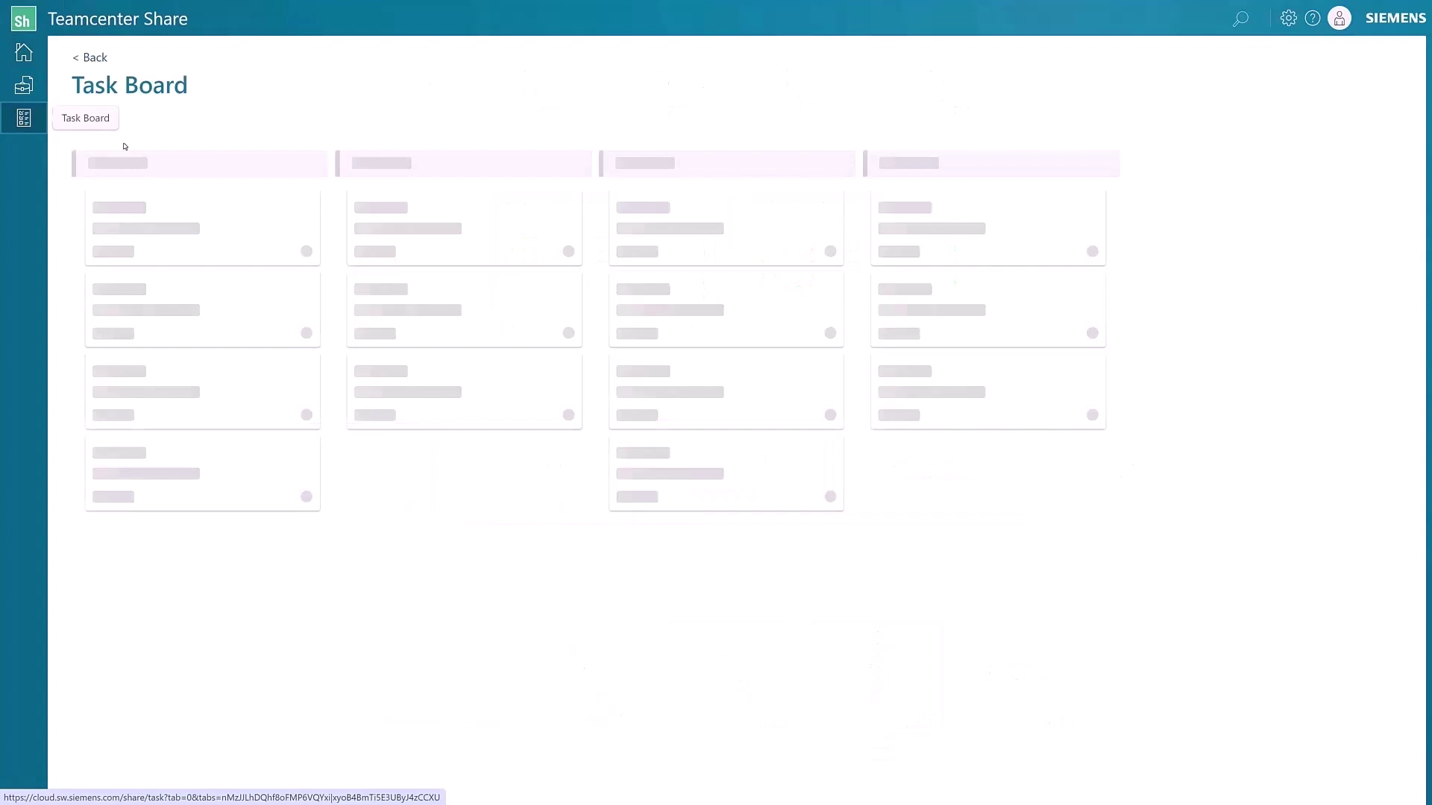